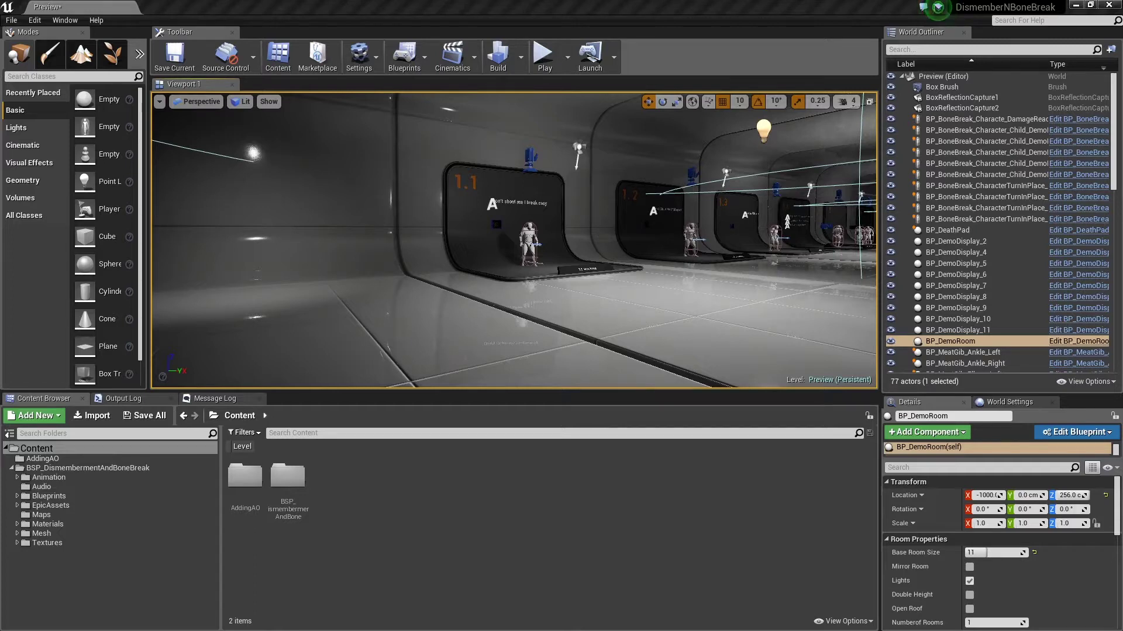
Open the Blueprints folder under BSP_DismembermentAndBoneBreak in the Content Browser folder tree.
left_click(18, 497)
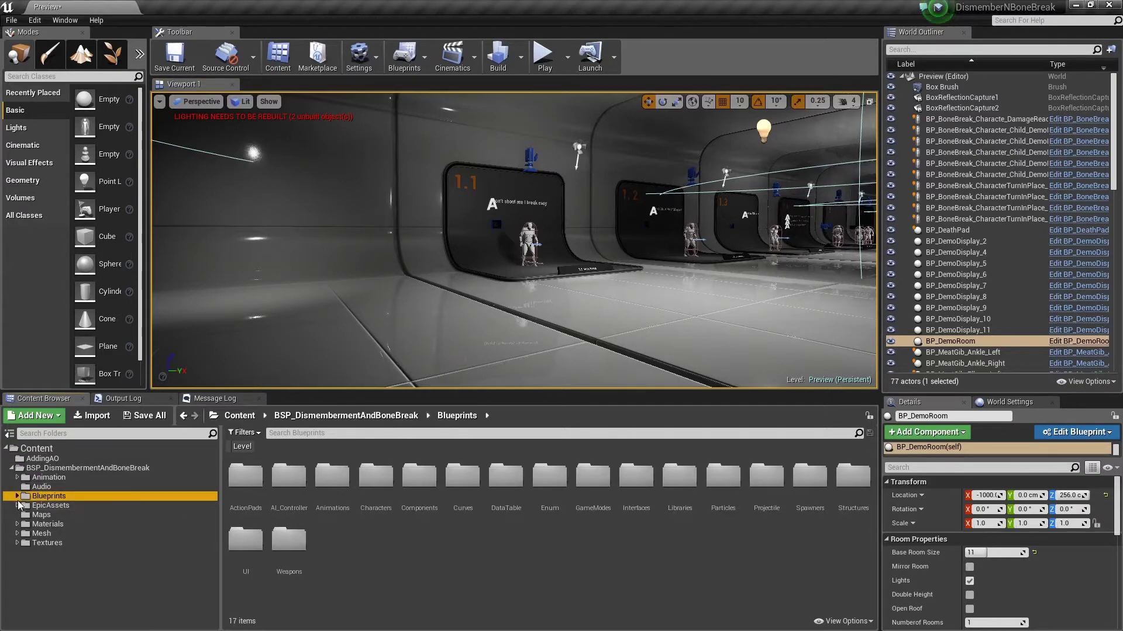
Open the BP_Pistol blueprint from the Blueprints Weapons folder.
left_click(17, 497)
scroll(44, 577, "down", 1)
scroll(43, 577, "down", 2)
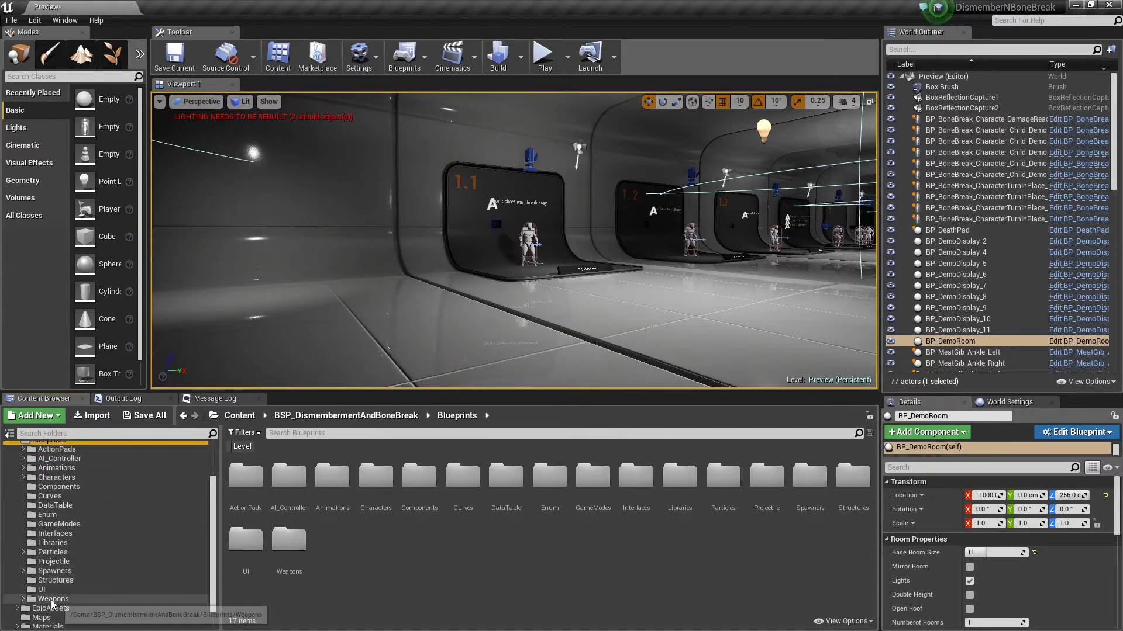
left_click(26, 599)
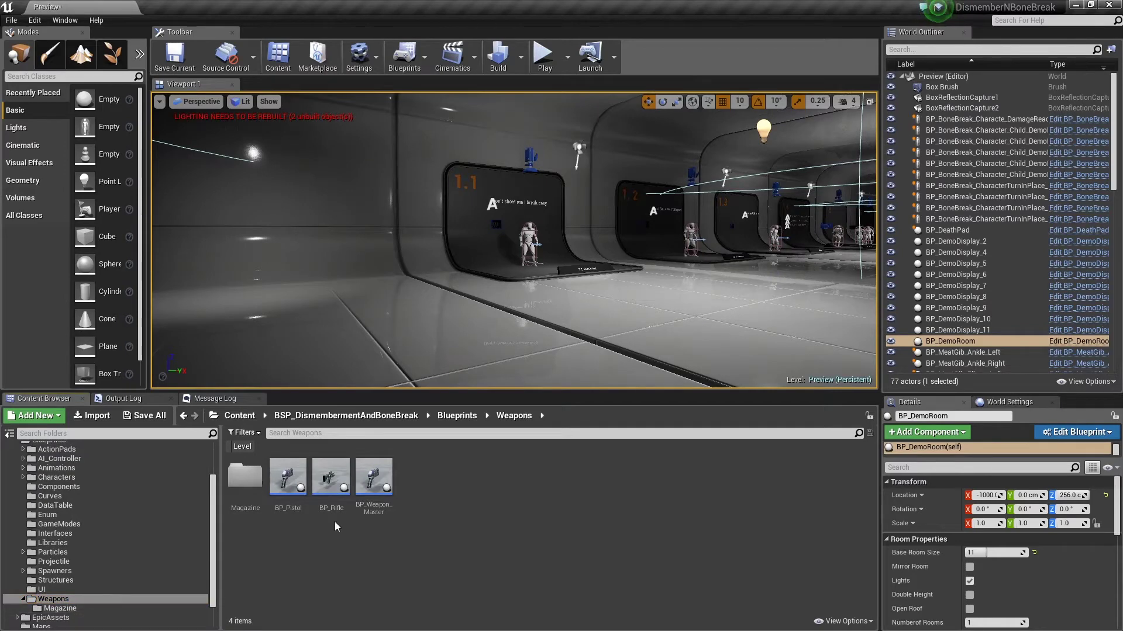
double_click(288, 479)
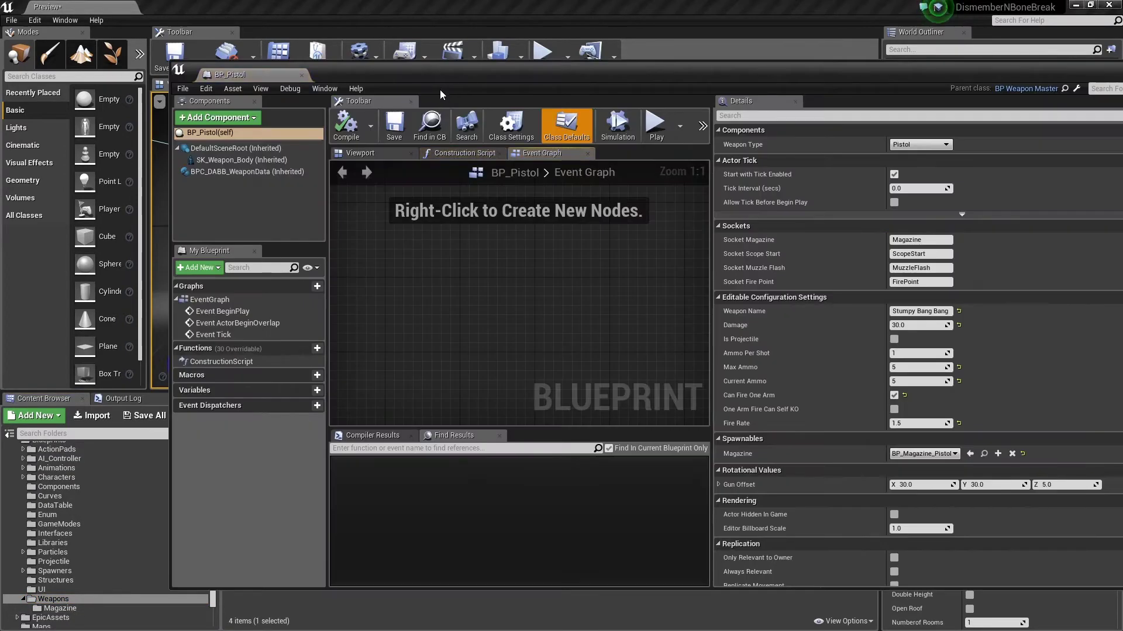
Dock the BP_Pistol editor and expand element 0 of BPC_DABB_WeaponData's Animation List.
left_click(460, 55)
left_click(399, 74)
left_click_drag(286, 70, 208, 3)
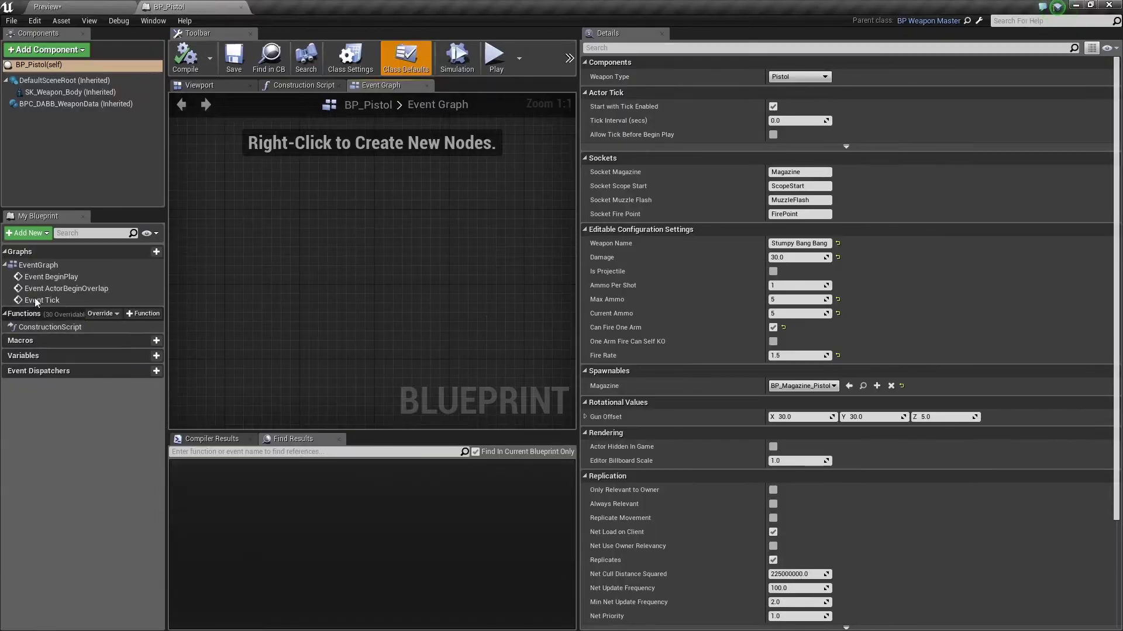
left_click(35, 105)
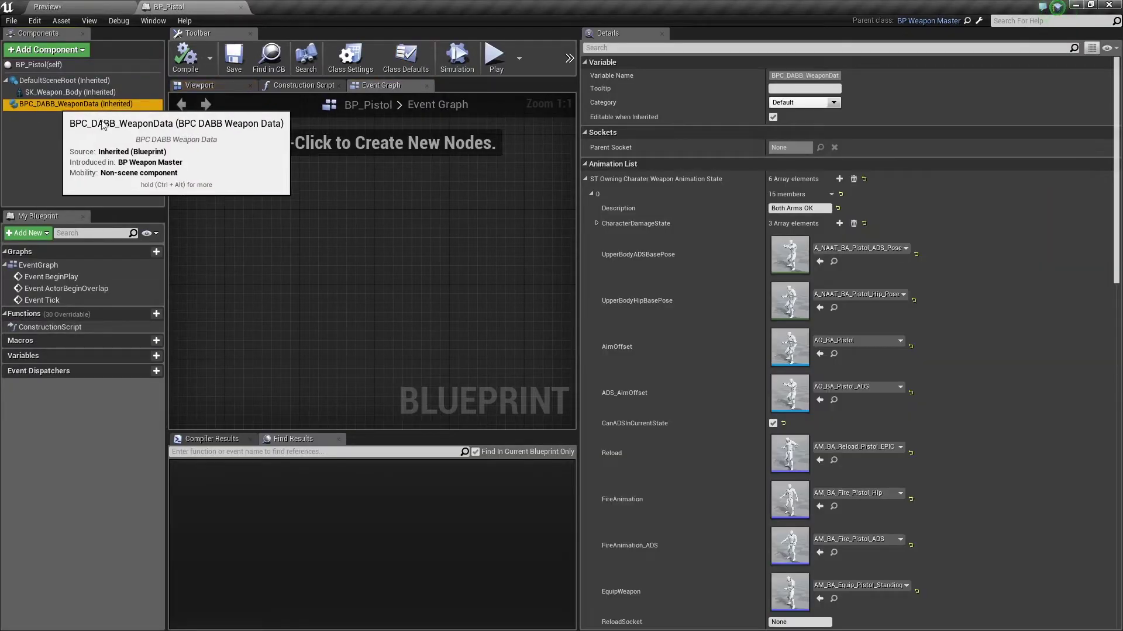
left_click(590, 194)
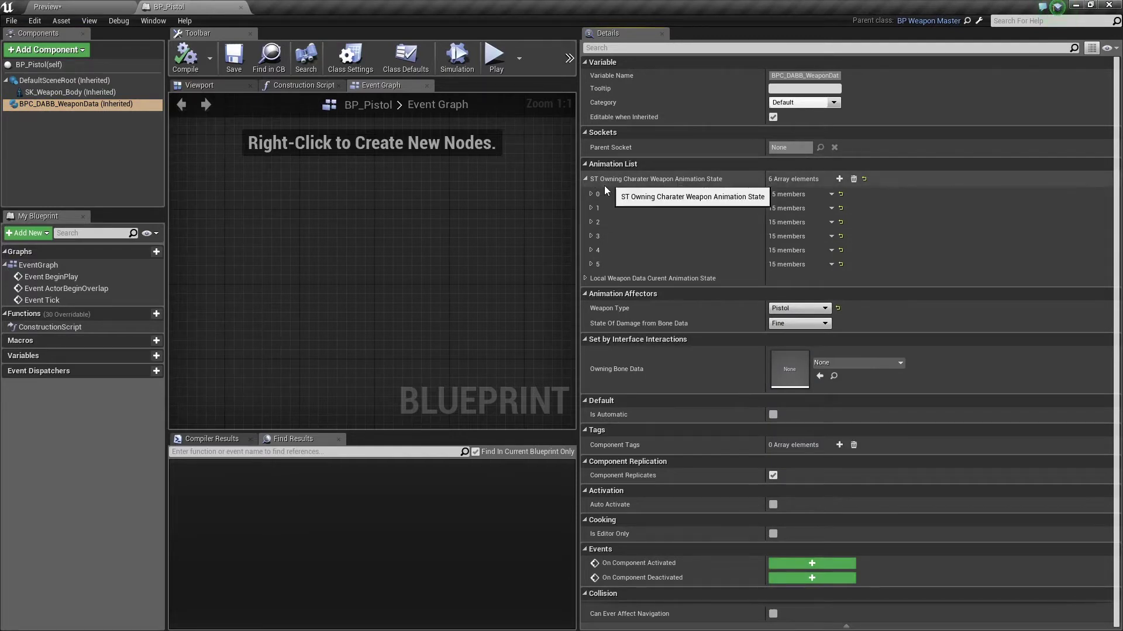
left_click(591, 194)
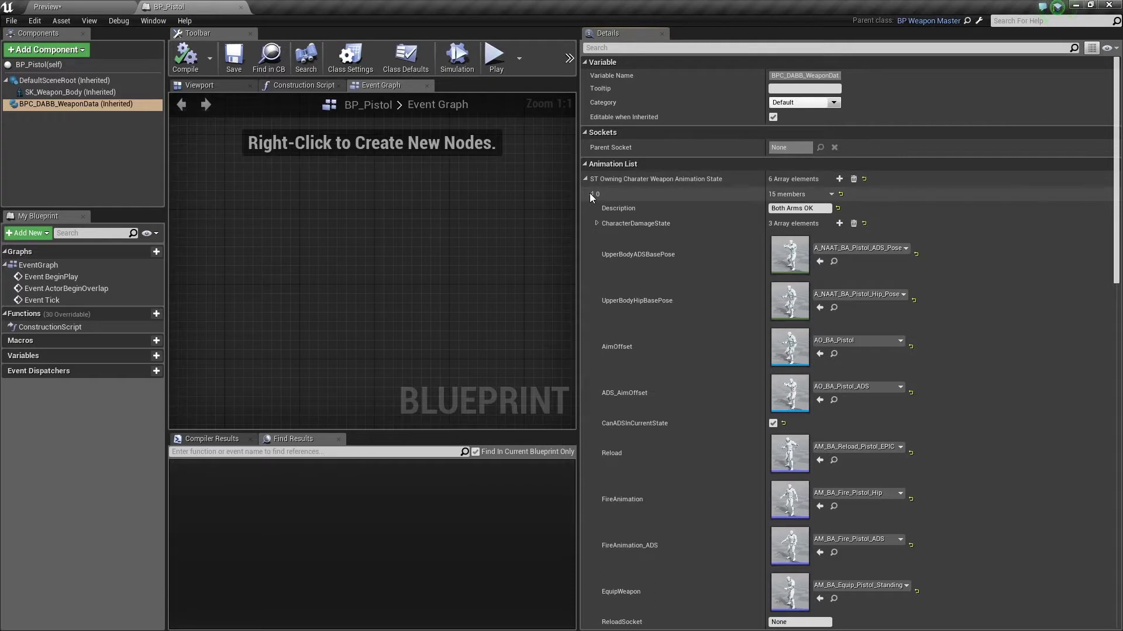
scroll(590, 193, "down", 1)
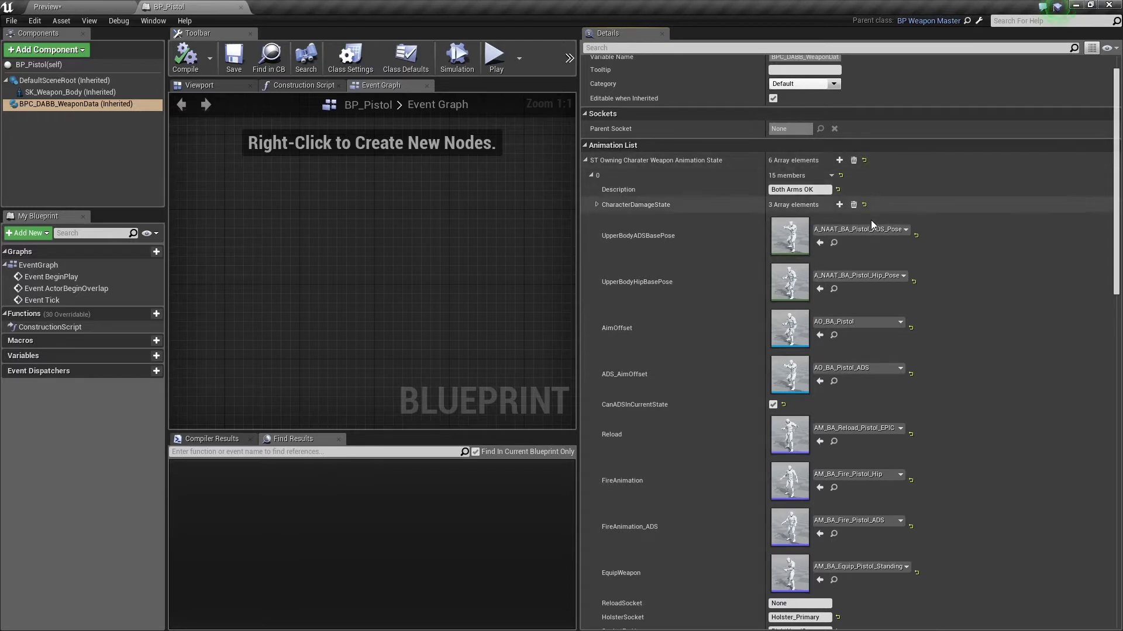
left_click(123, 7)
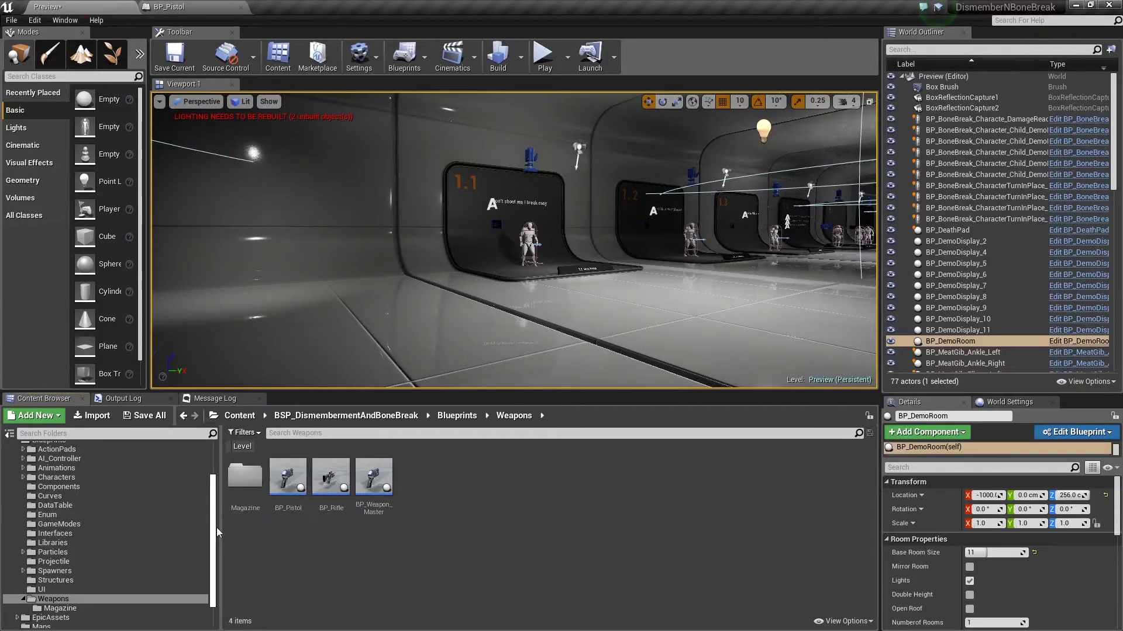
Open the AddingAO folder and inspect its SwordBasicExample and StaticMesh assets.
scroll(117, 527, "up", 2)
left_click(42, 458)
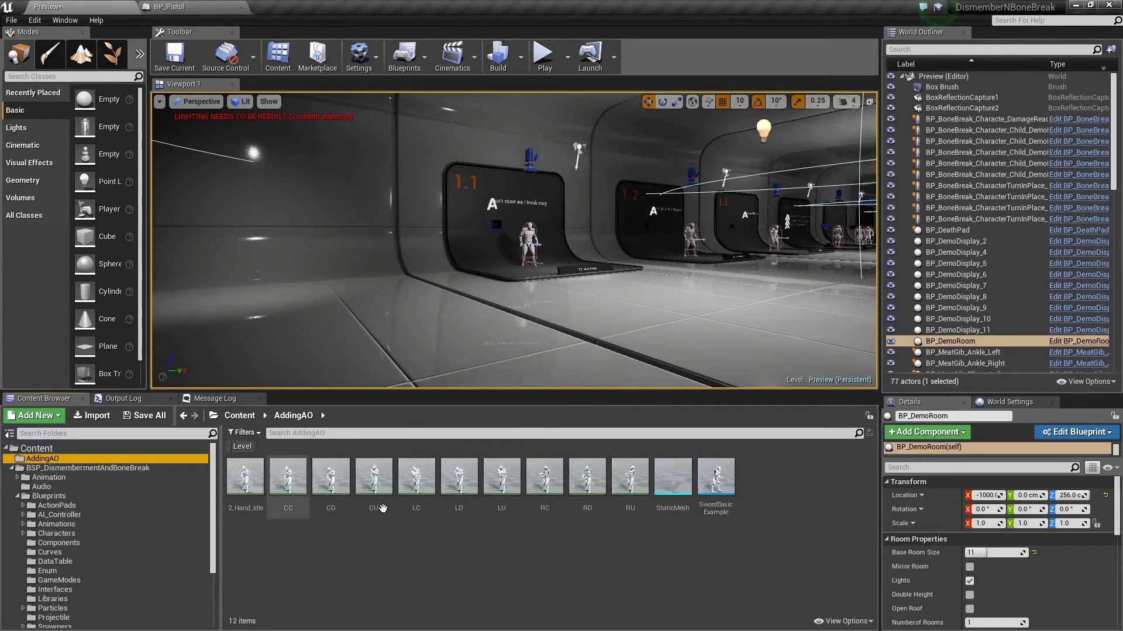
left_click(716, 480)
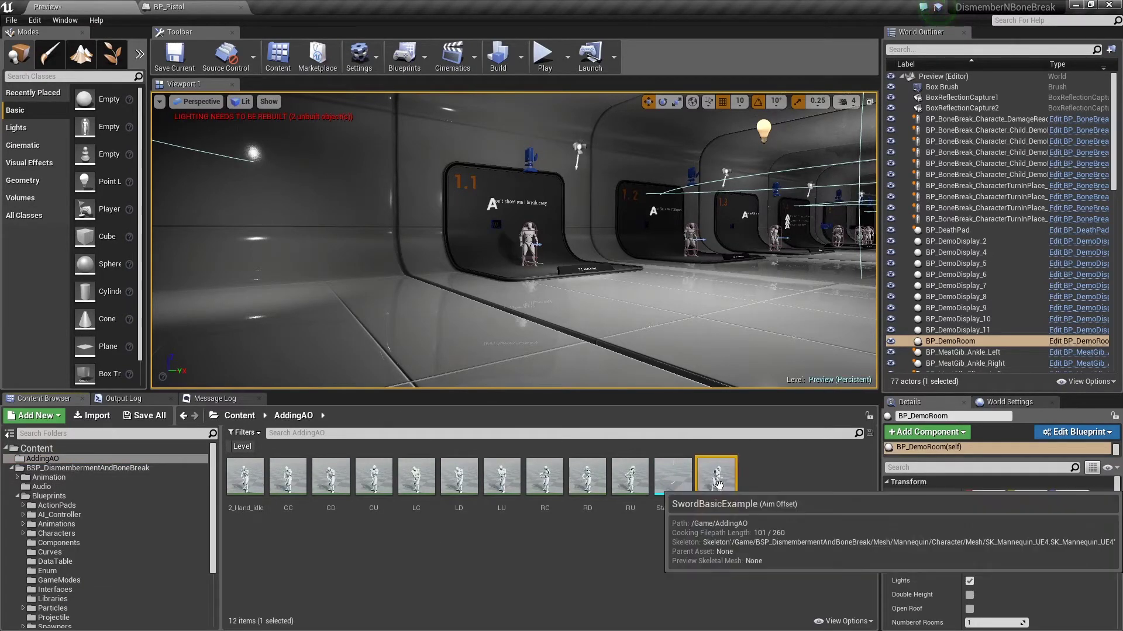
left_click(678, 483)
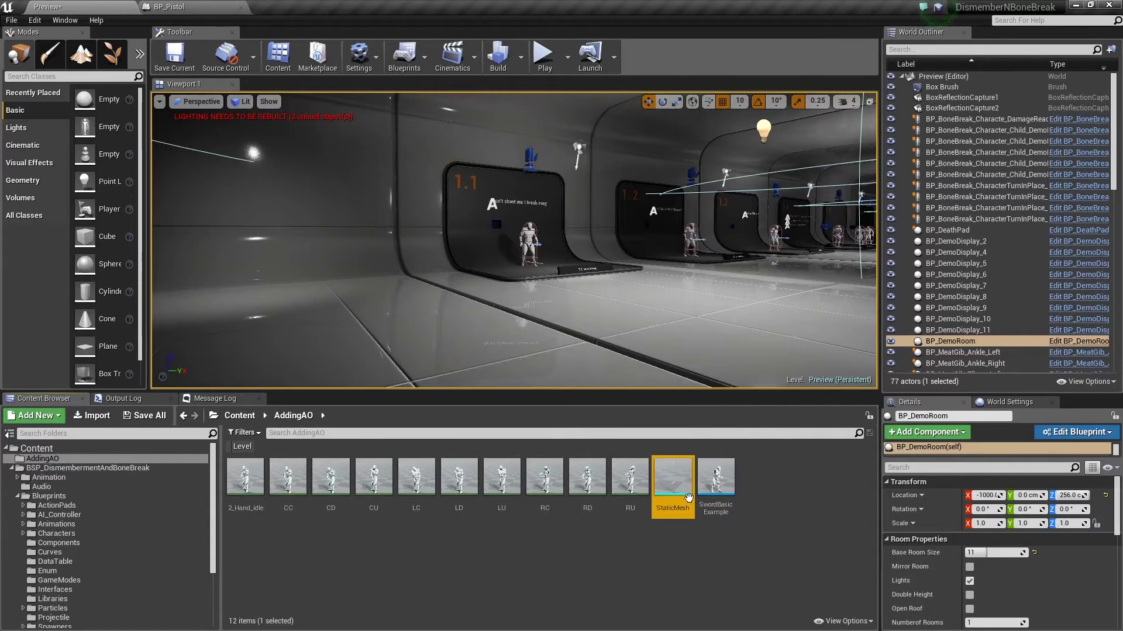
left_click(715, 480)
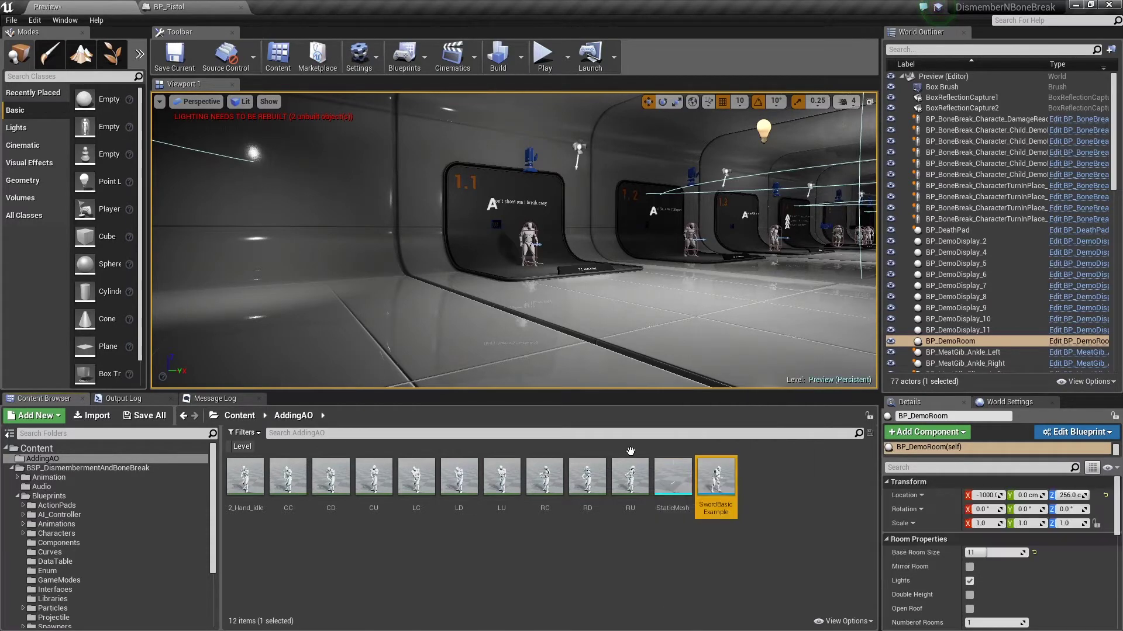
Float the BP_Pistol editor, drop the StaticMesh asset into its viewport under SK_Weapon_Body, and maximize the window.
left_click(212, 8)
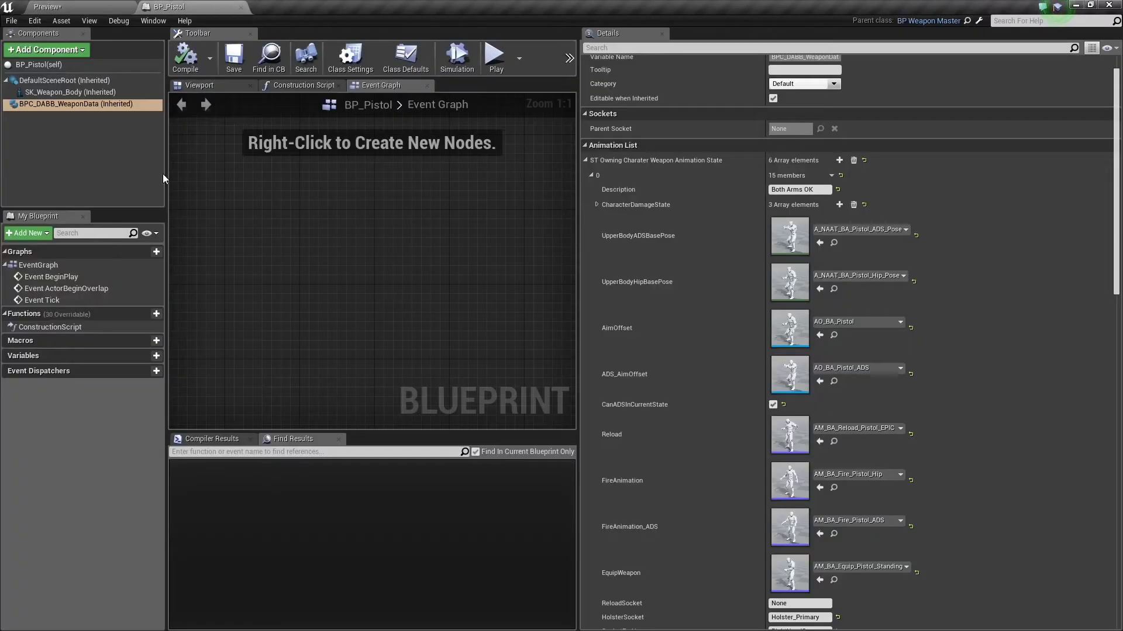
left_click(70, 91)
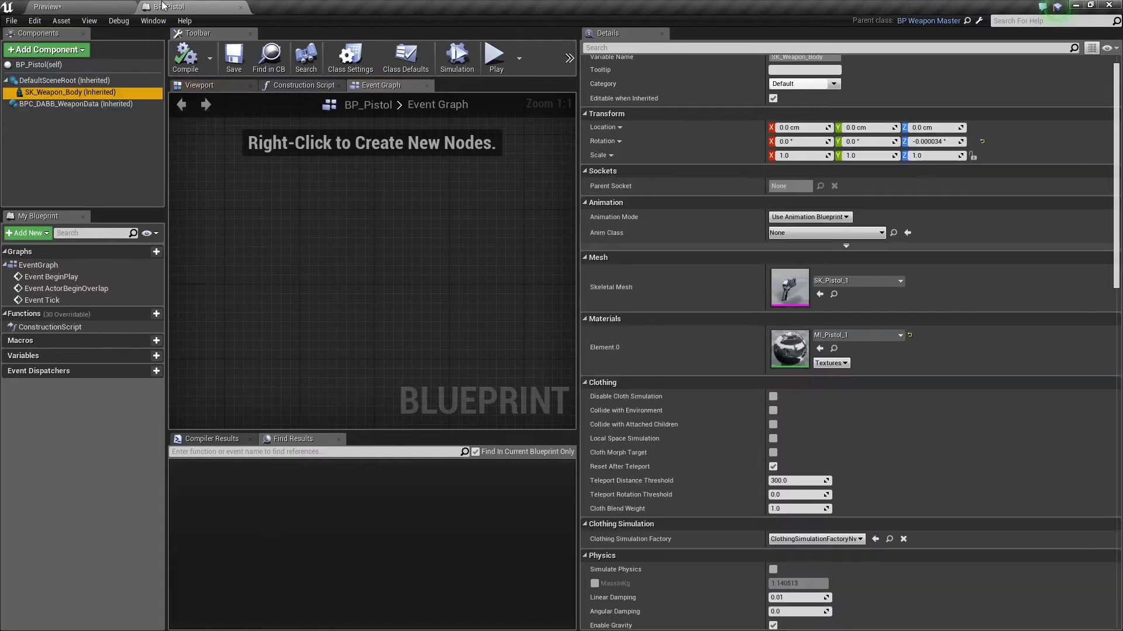
left_click_drag(164, 7, 506, 49)
left_click_drag(673, 479, 597, 180)
left_click(572, 129)
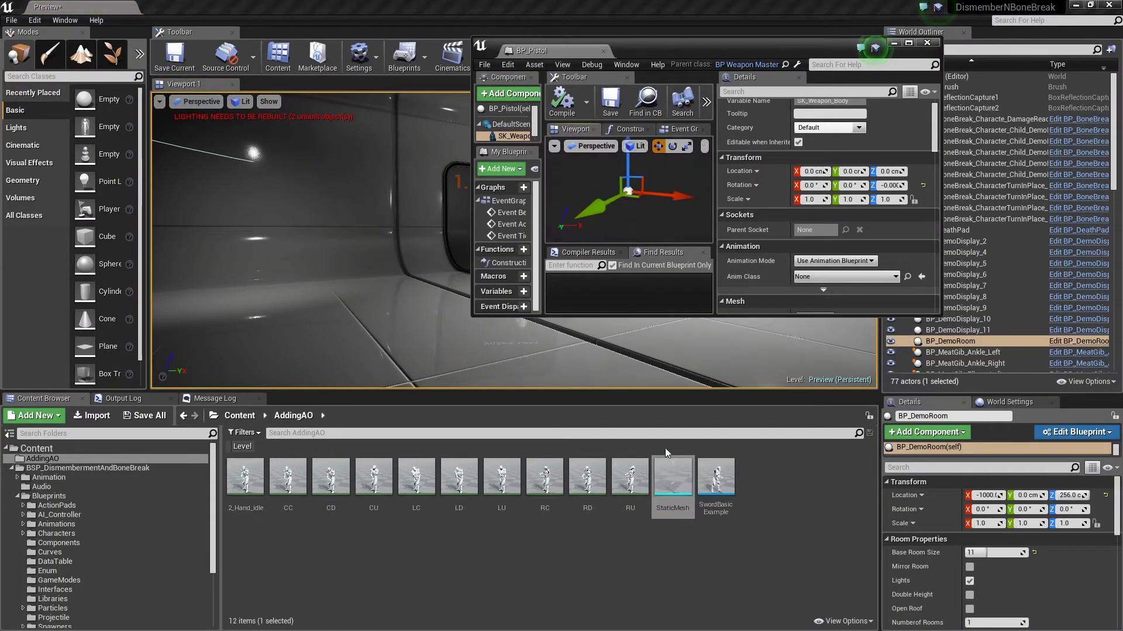
left_click_drag(673, 478, 625, 186)
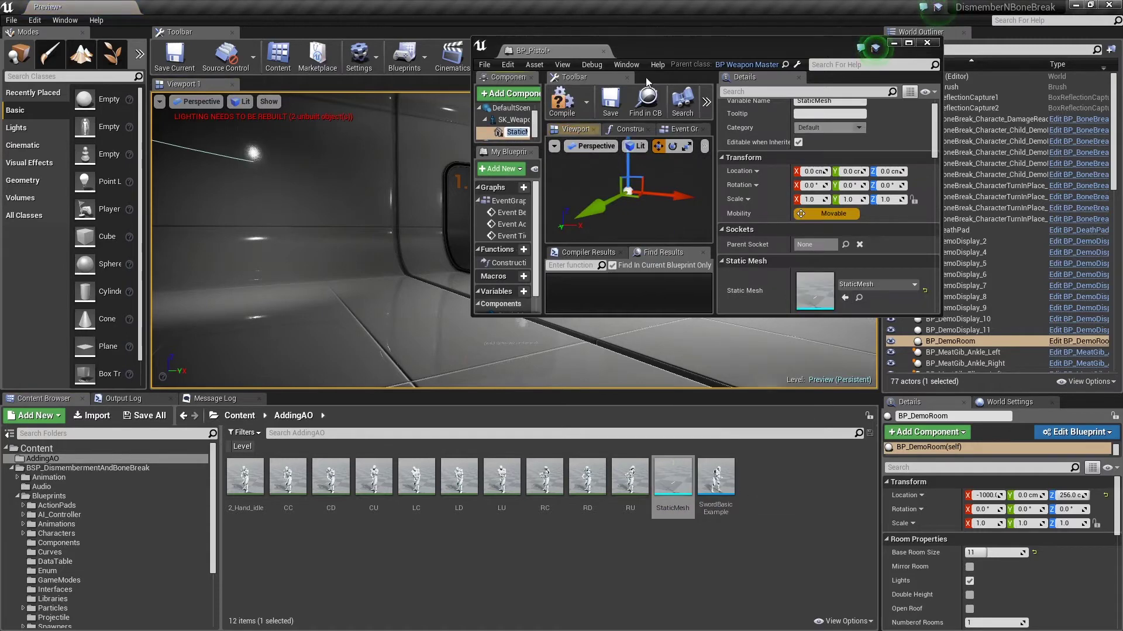
left_click(908, 43)
Clear the pistol skeletal mesh from SK_Weapon_Body and show BPC_DABB_WeaponData's animation list.
left_click(35, 146)
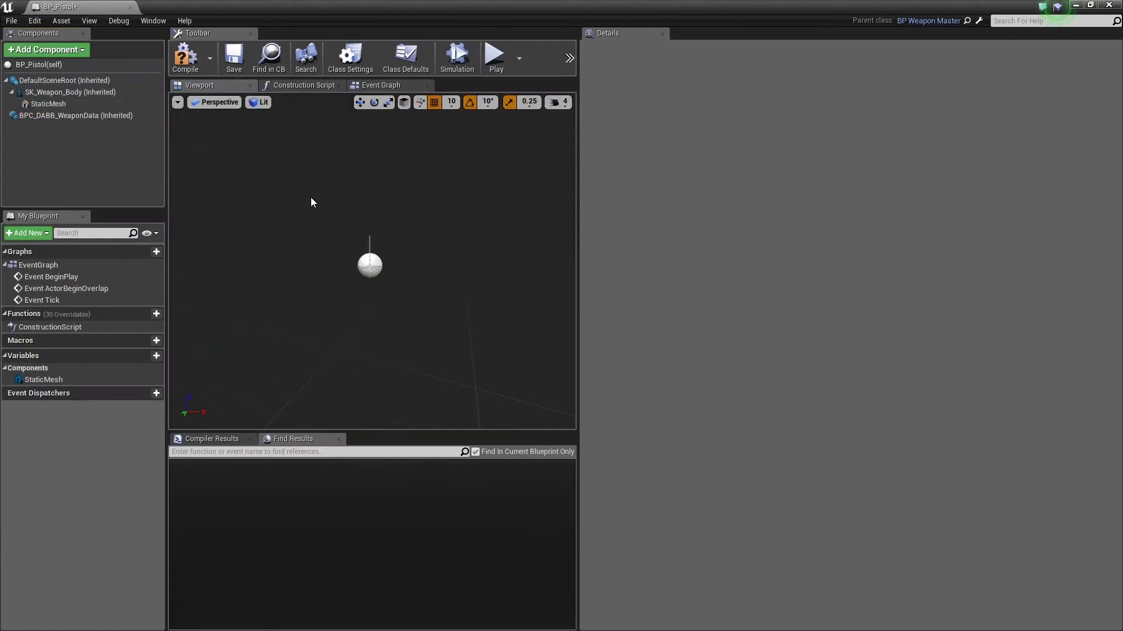
scroll(369, 266, "up", 6)
scroll(370, 271, "down", 3)
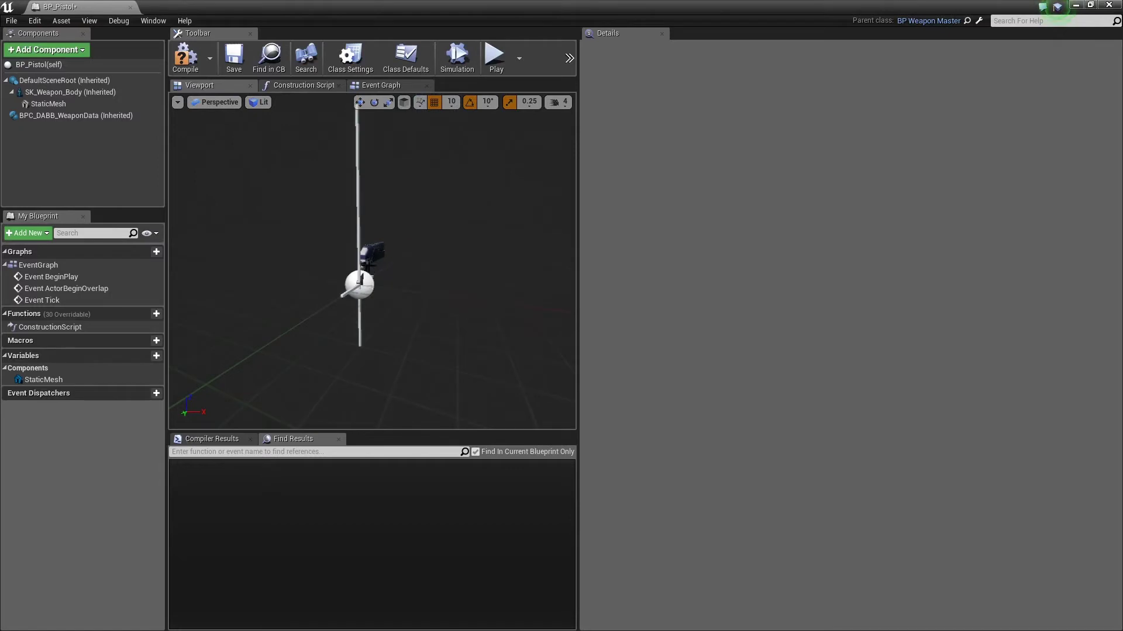
left_click(70, 92)
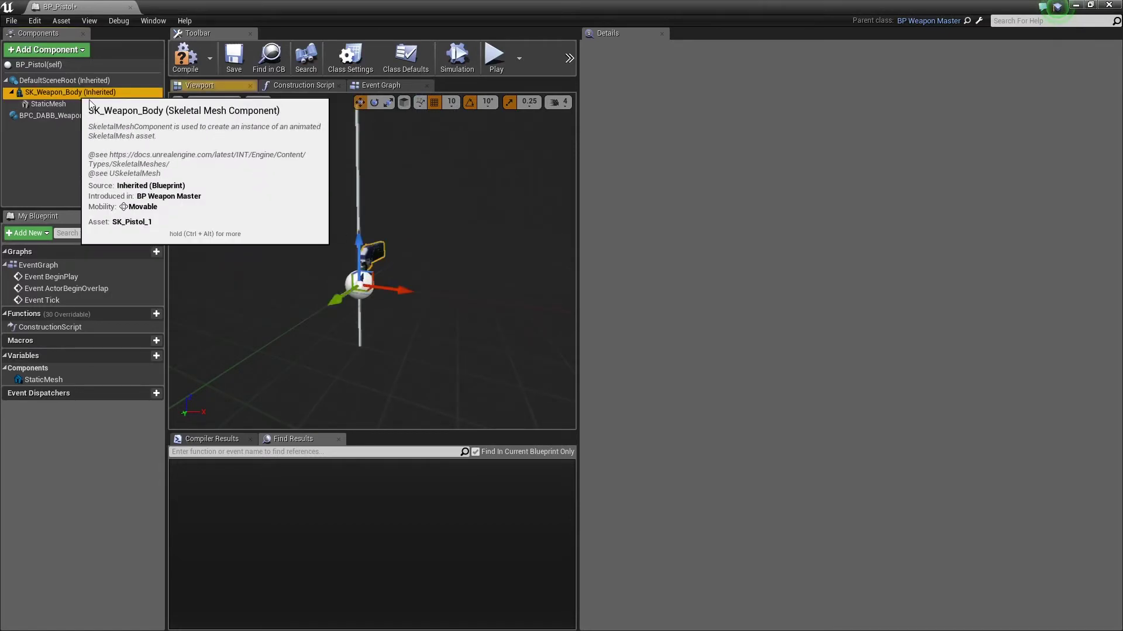
left_click(885, 282)
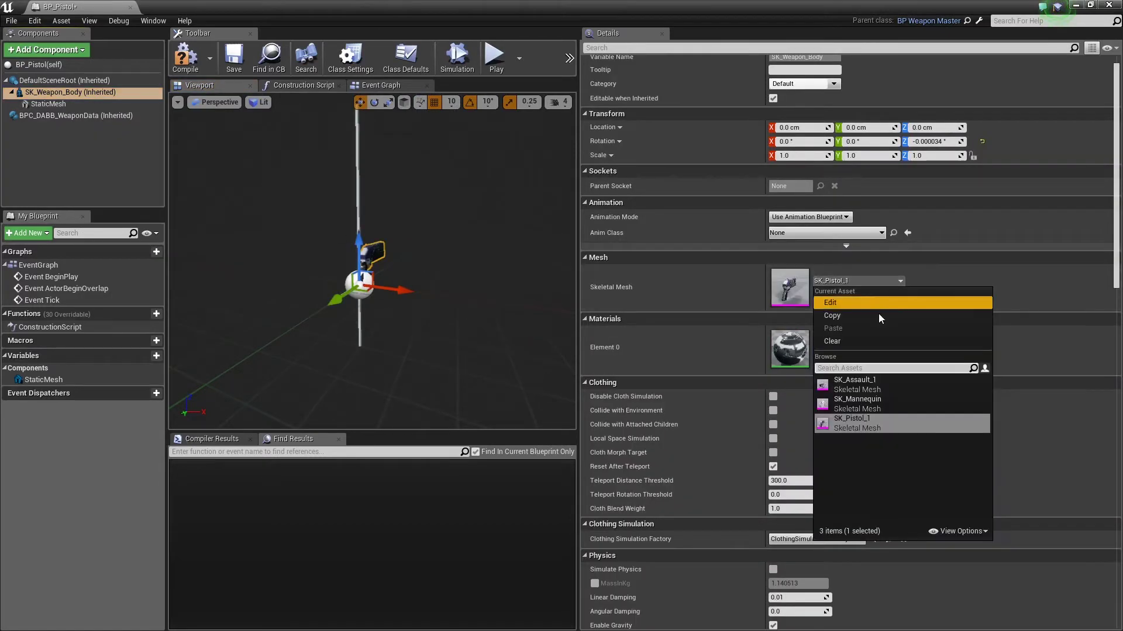
left_click(859, 339)
left_click(76, 115)
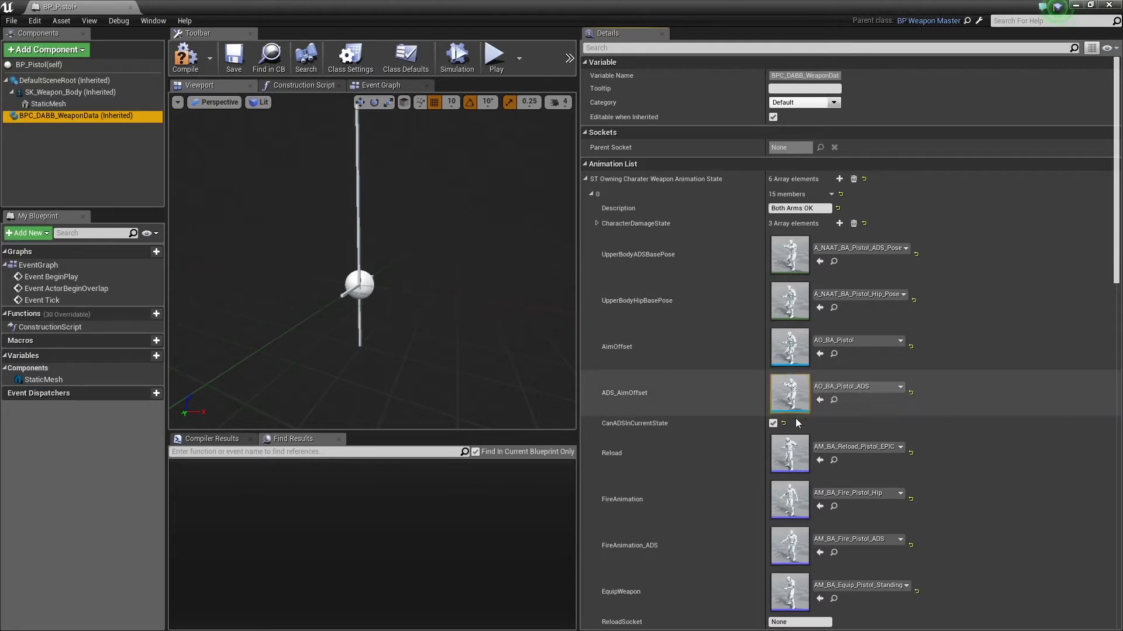
Turn off aiming down sights and set AimOffset and ADS_AimOffset to SwordBasicExample.
left_click(774, 425)
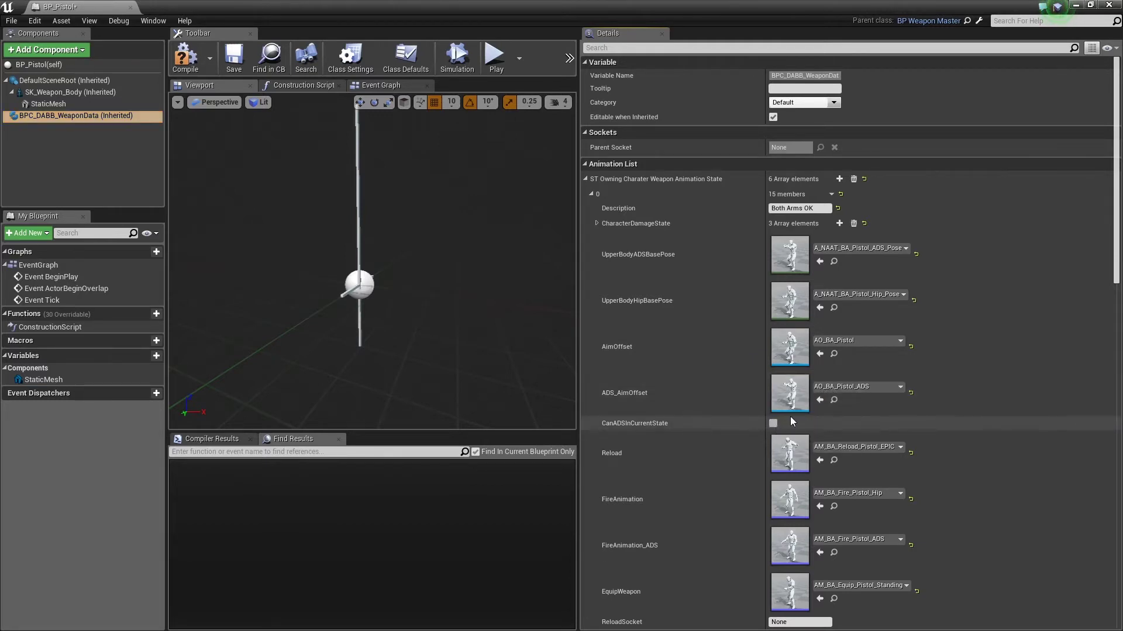
left_click_drag(93, 9, 168, 7)
left_click(95, 7)
left_click(713, 508)
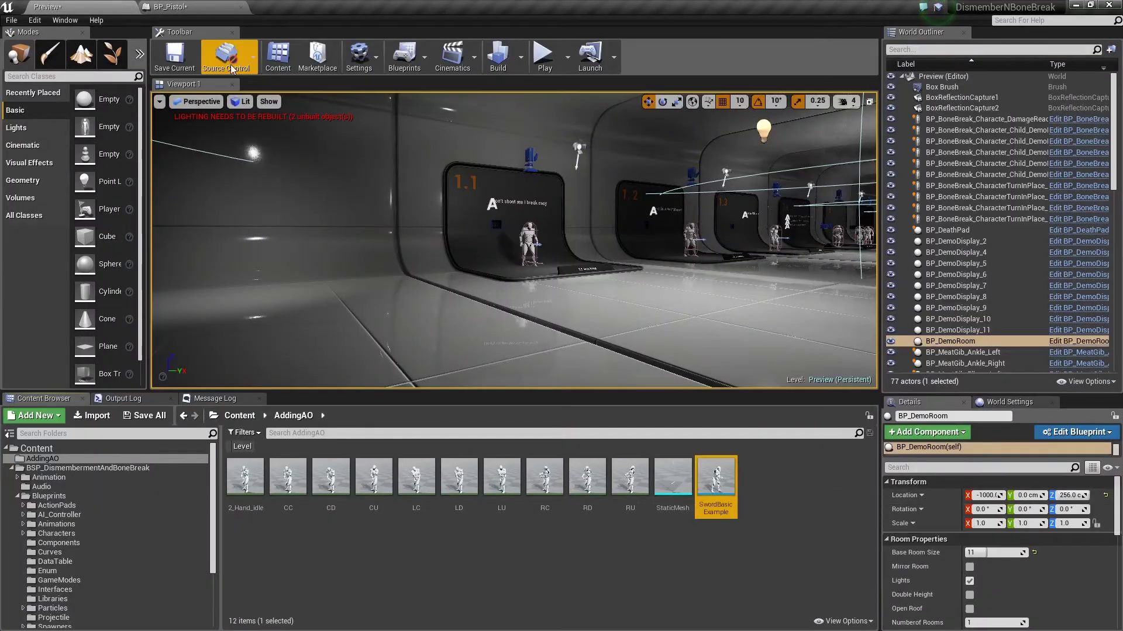
left_click(204, 6)
left_click(819, 353)
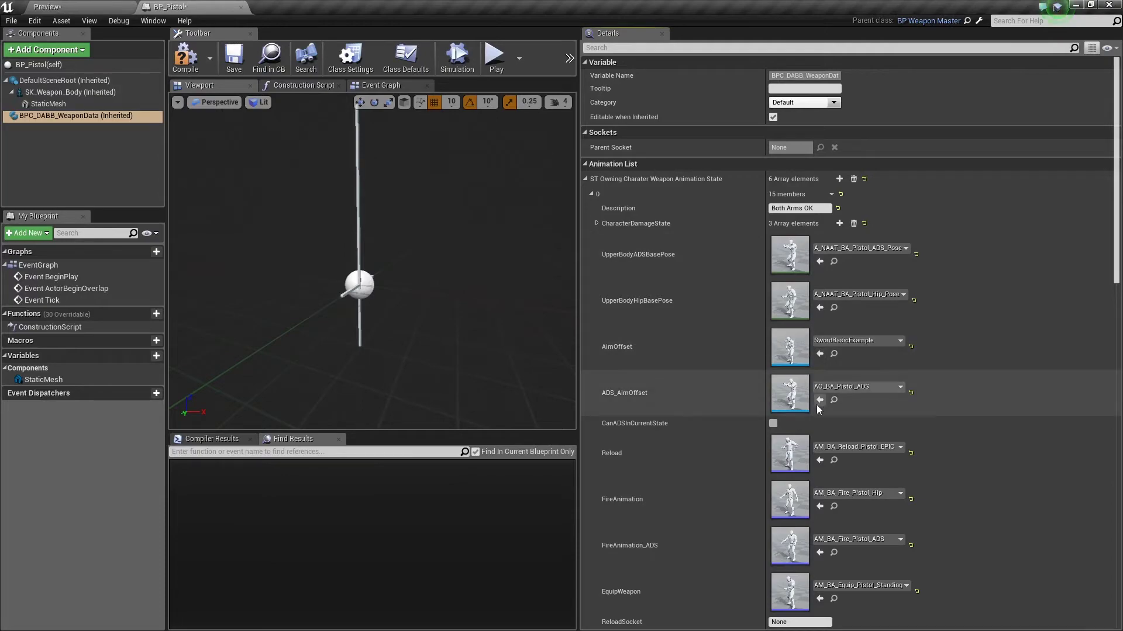
left_click(819, 400)
Set UpperBodyADSBasePose and UpperBodyHipBasePose to 2_Hand_idle.
left_click(95, 7)
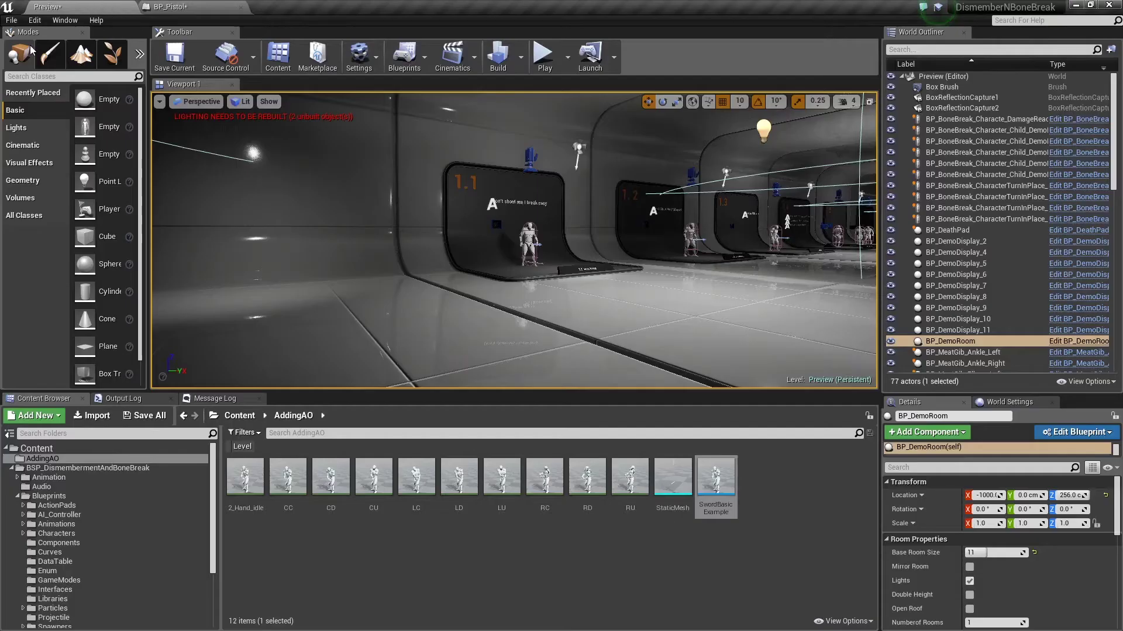
left_click(245, 480)
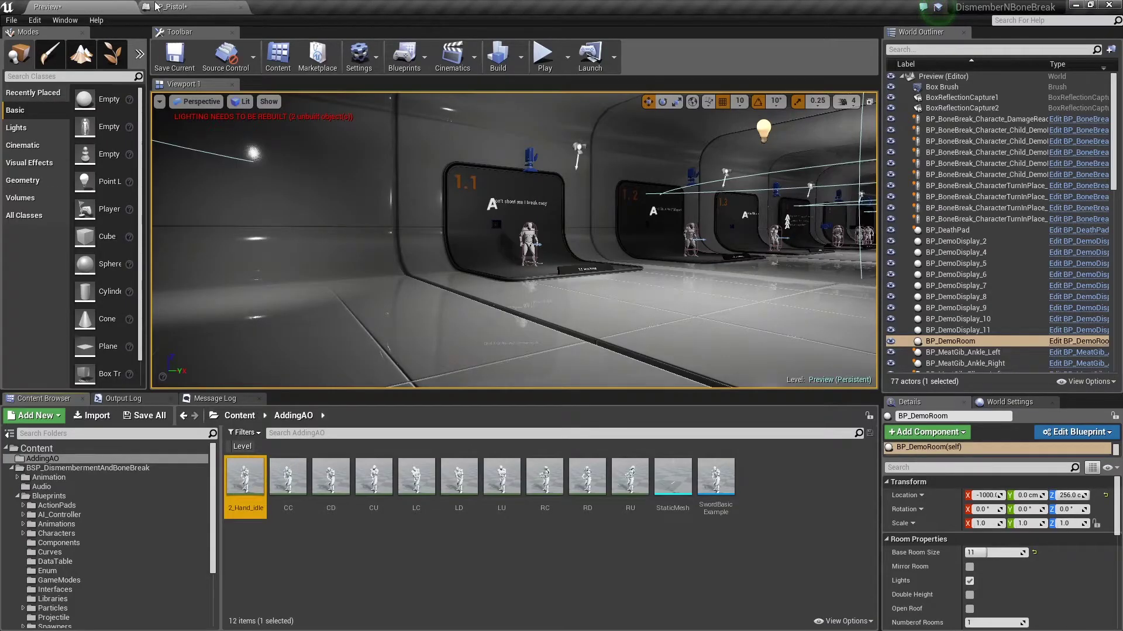
left_click(176, 7)
left_click(820, 261)
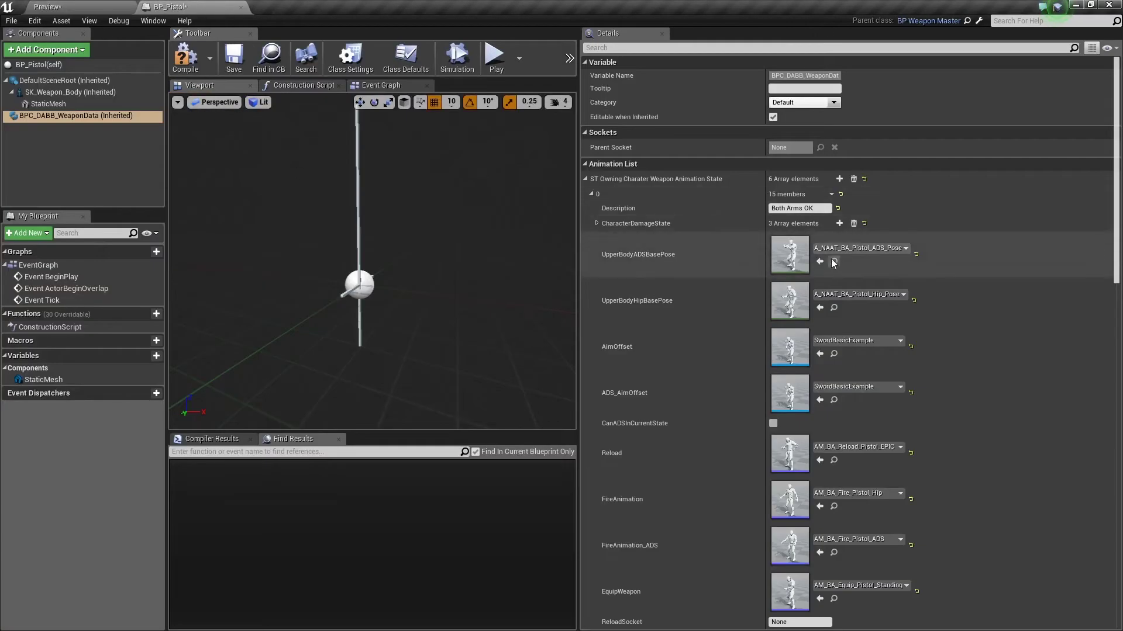
left_click(821, 308)
scroll(744, 368, "down", 3)
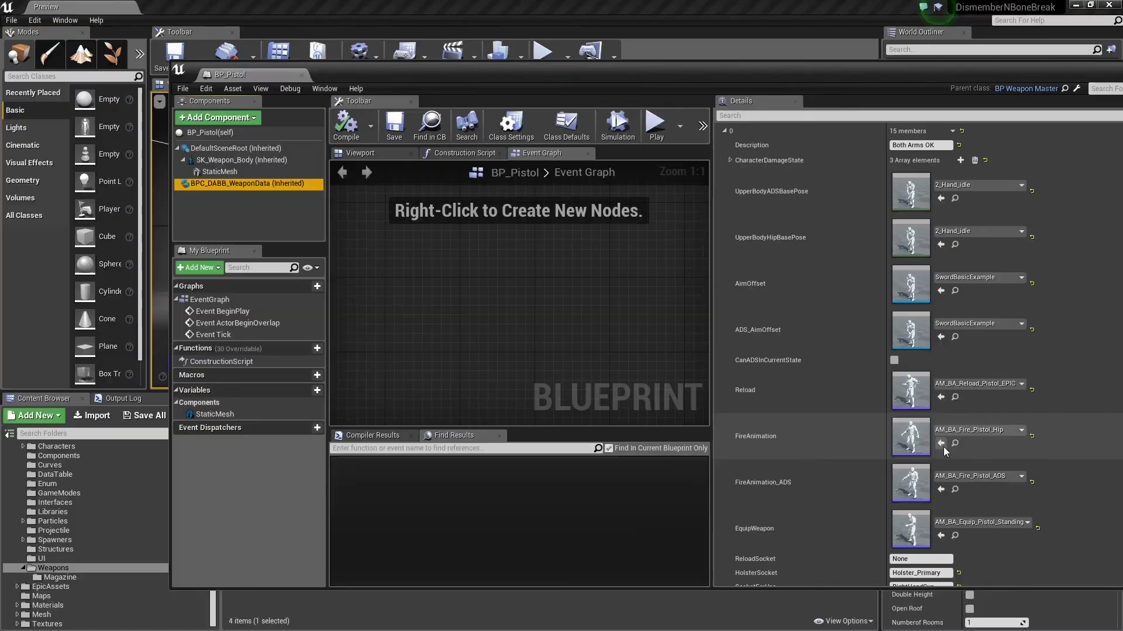
Dock the floating BP_Pistol editor into the main window's tab bar beside the Preview level.
left_click_drag(358, 66, 505, 56)
left_click(222, 616)
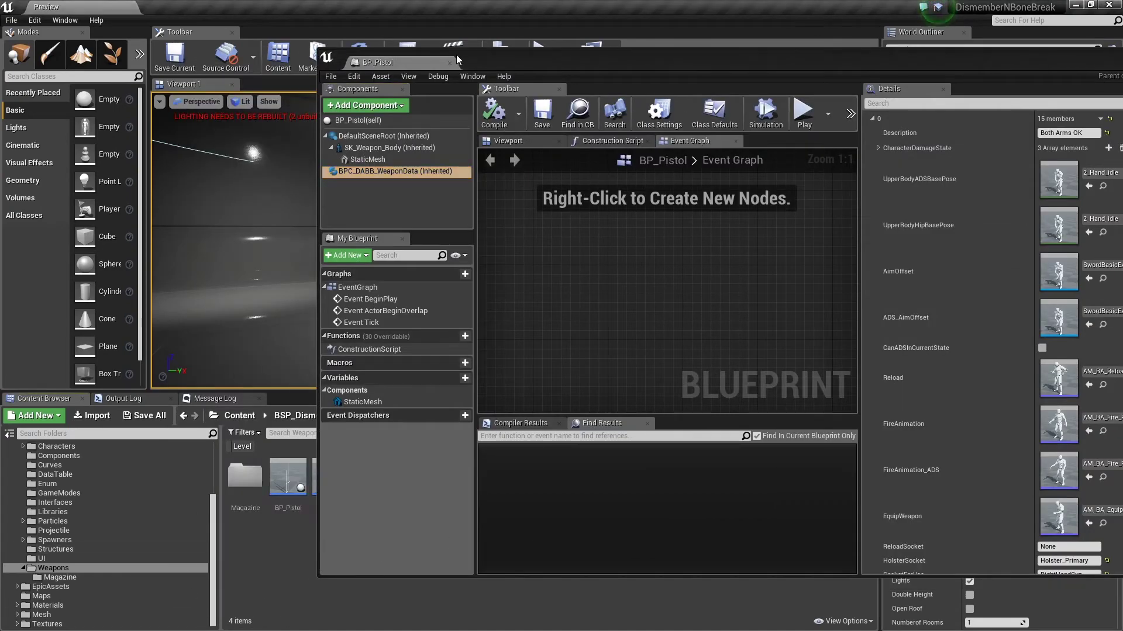
left_click_drag(420, 65, 193, 7)
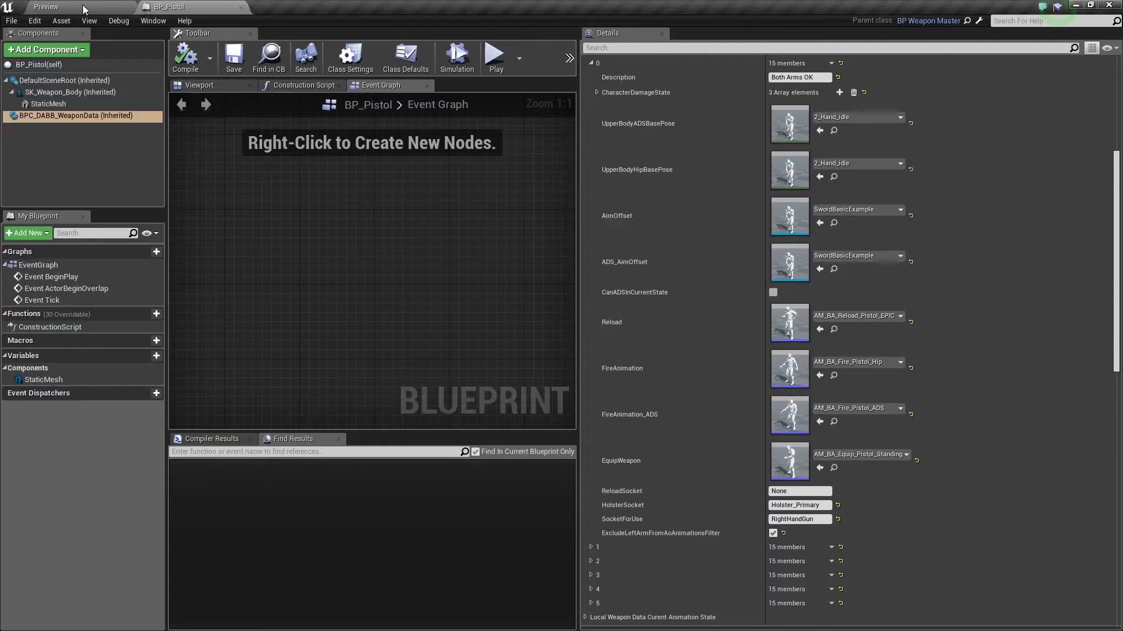
left_click(83, 4)
Set FireAnimation to sword_slash_Montage from AddingAO, then compile and save BP_Pistol.
scroll(114, 569, "up", 5)
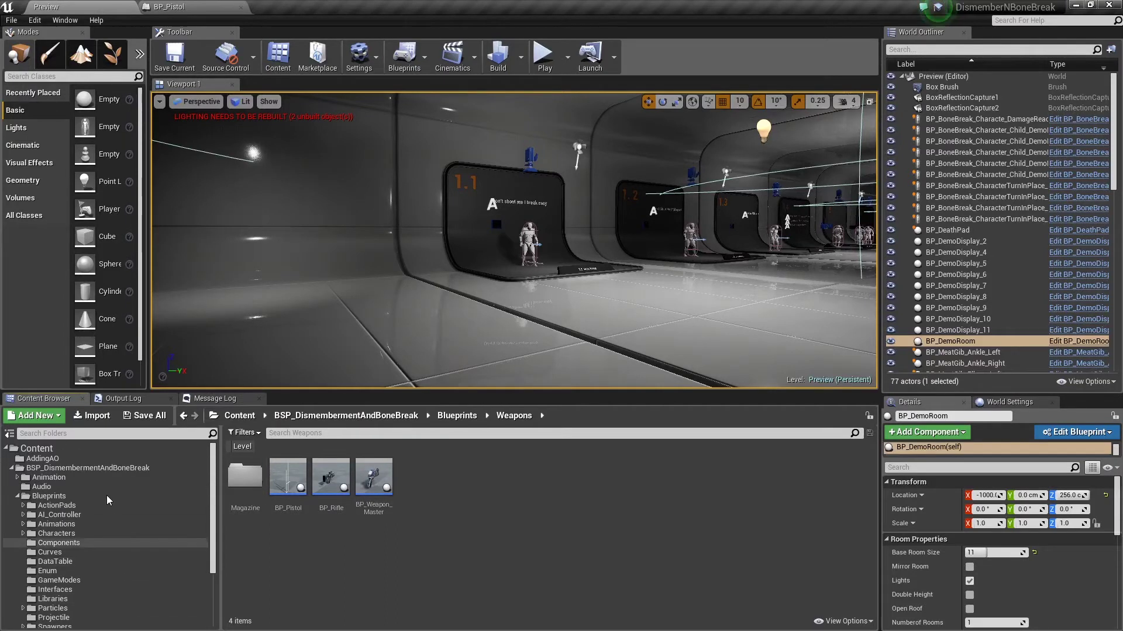
left_click(88, 447)
left_click(88, 457)
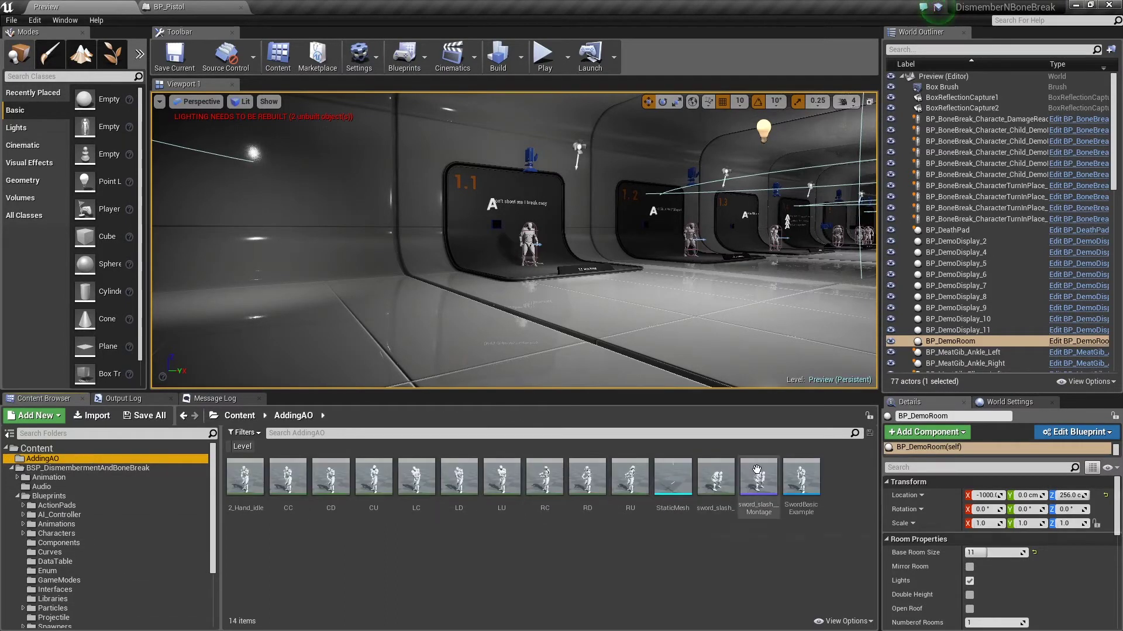
left_click(750, 494)
left_click(176, 7)
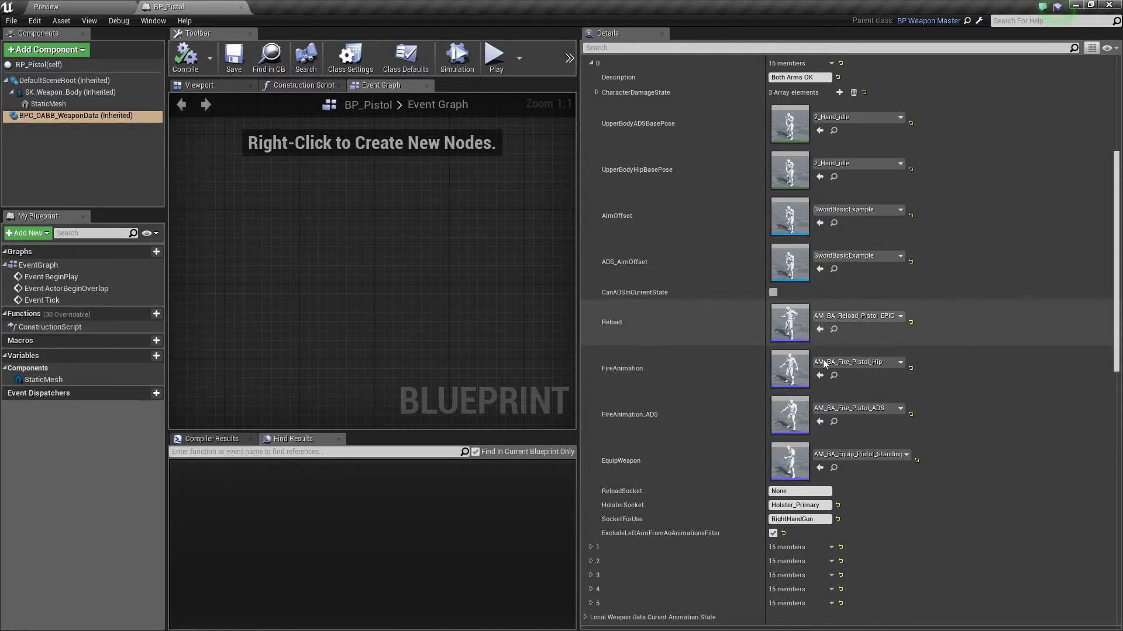
left_click(820, 376)
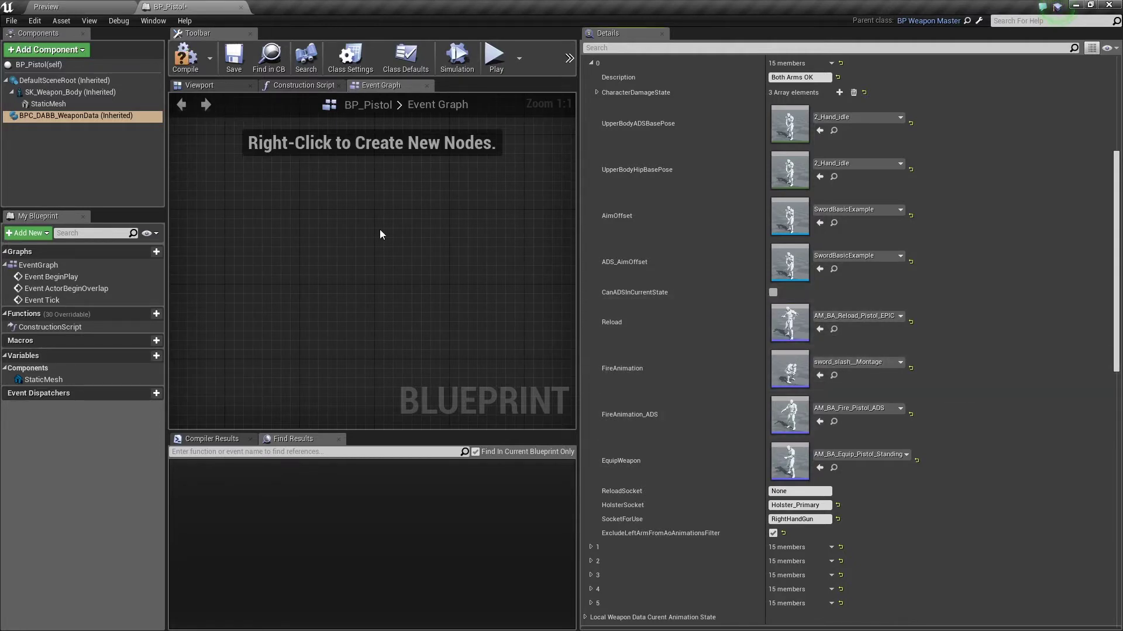
left_click(182, 59)
left_click(233, 58)
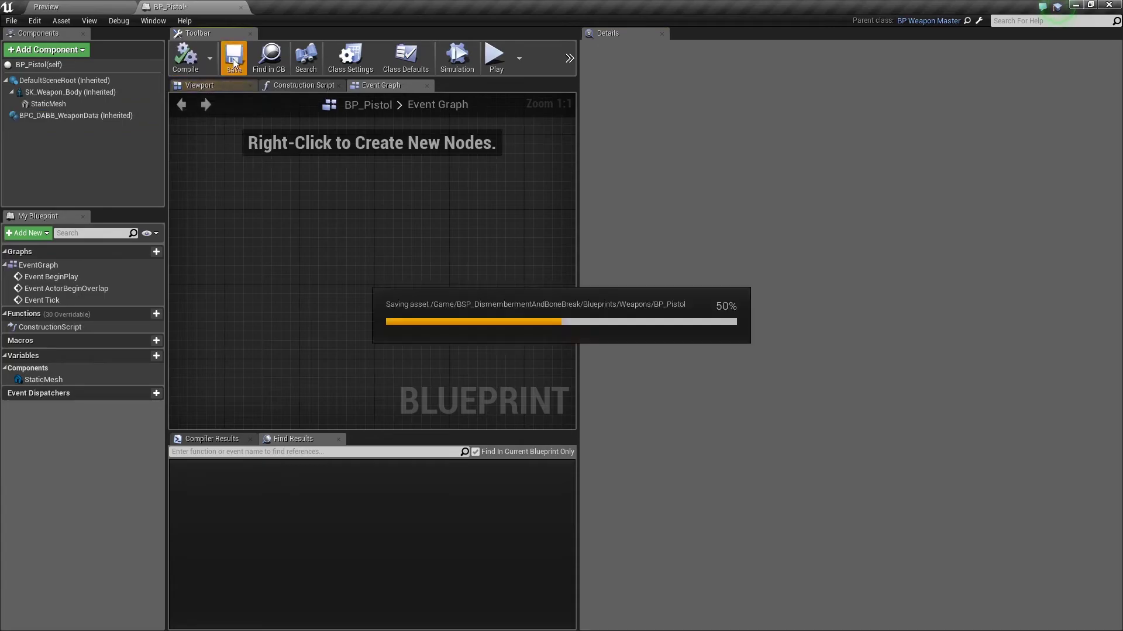
left_click(94, 5)
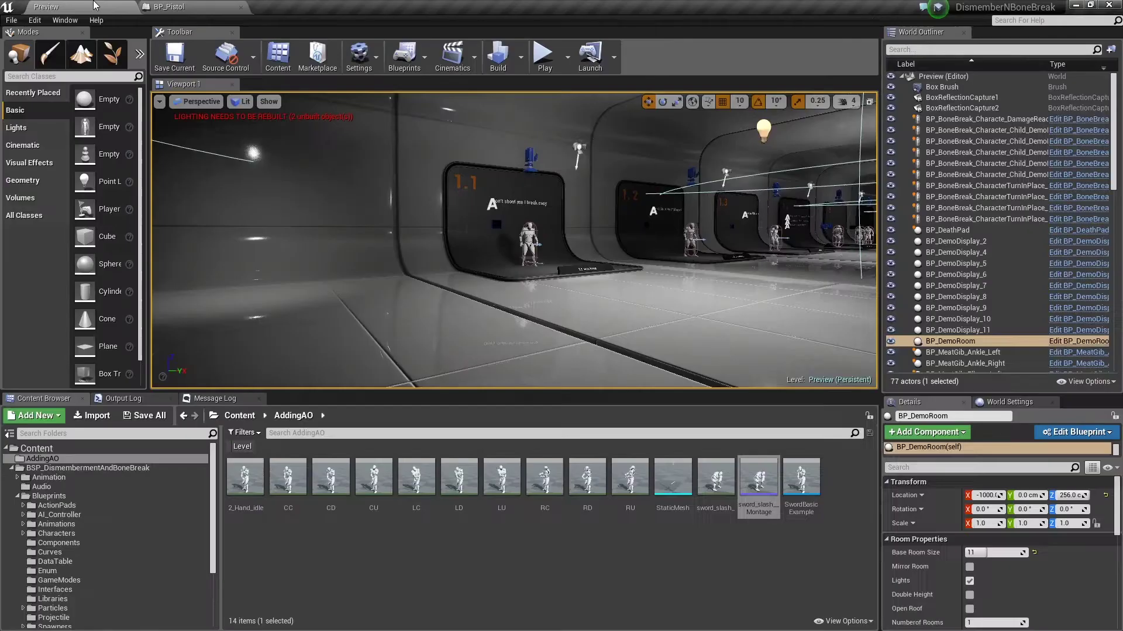
Start Play mode, ready the weapon with 1, and run the character toward the NPC bays.
left_click(542, 57)
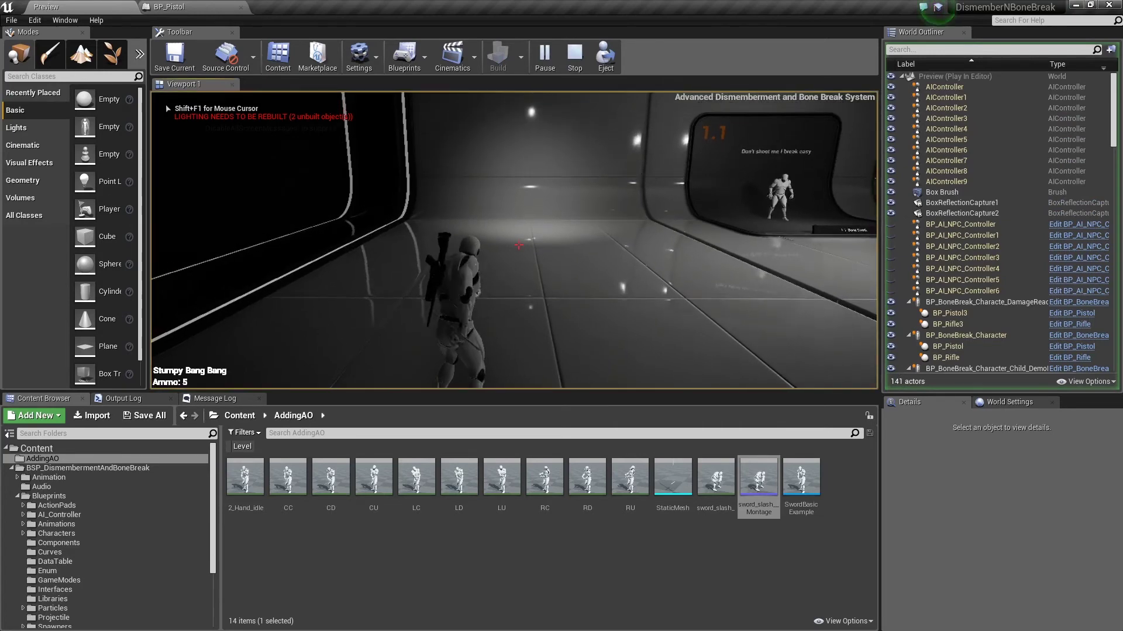
key("1")
key("w")
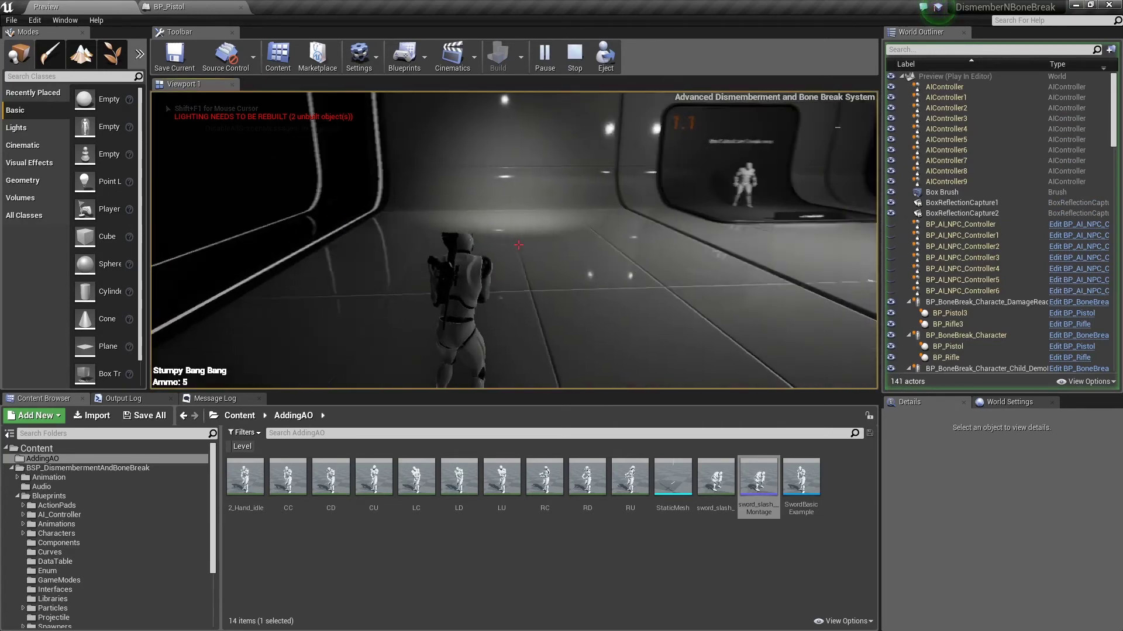
key("w")
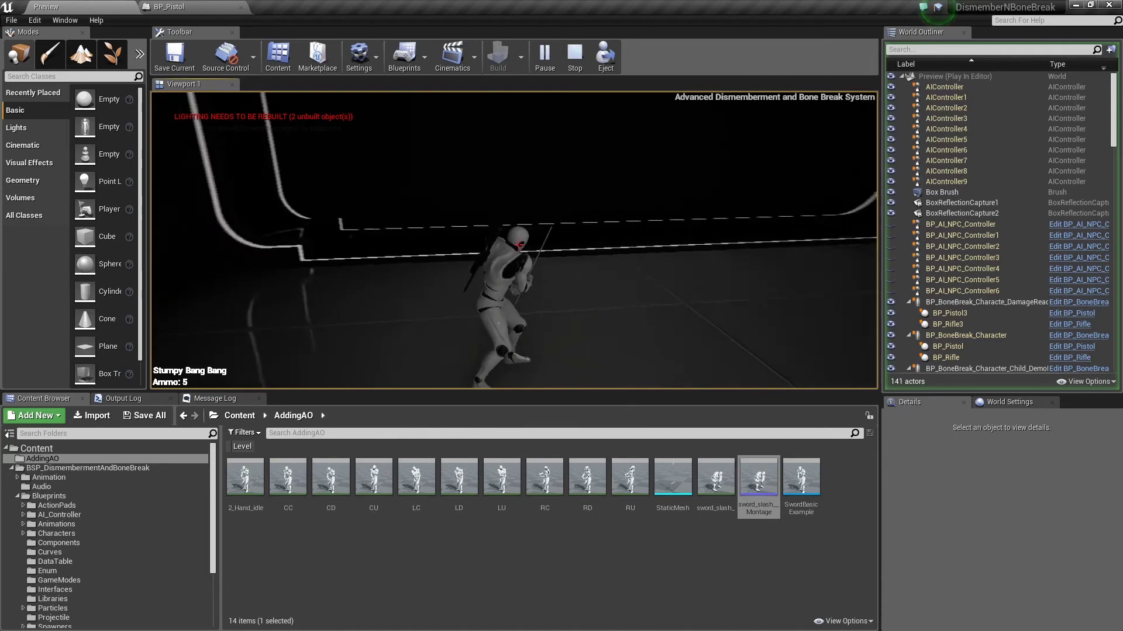
key("w")
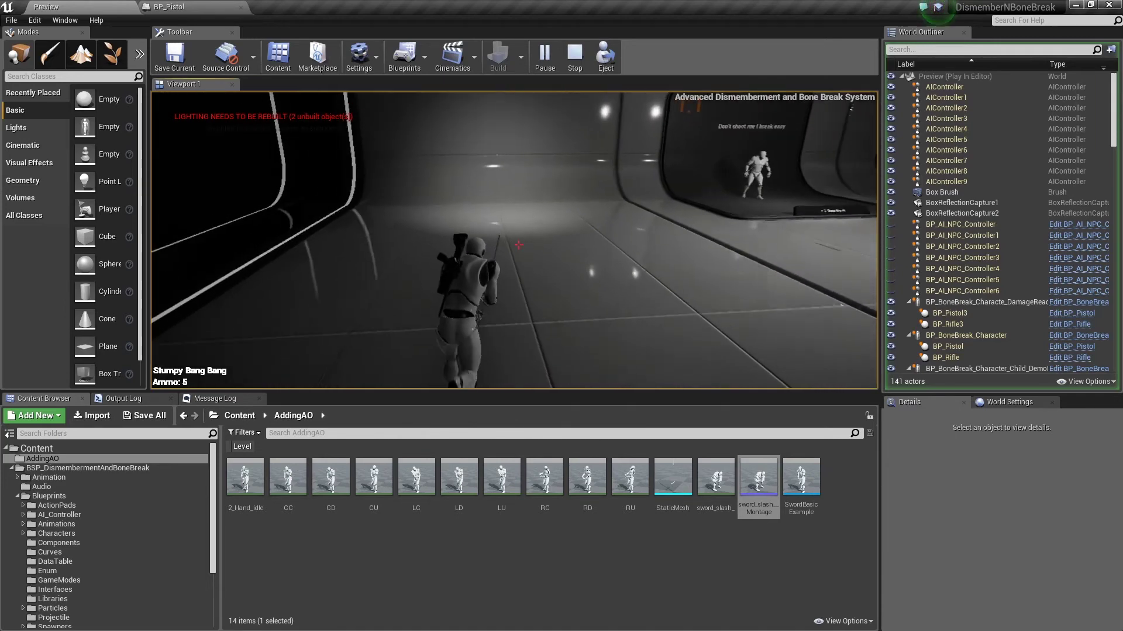
key("w")
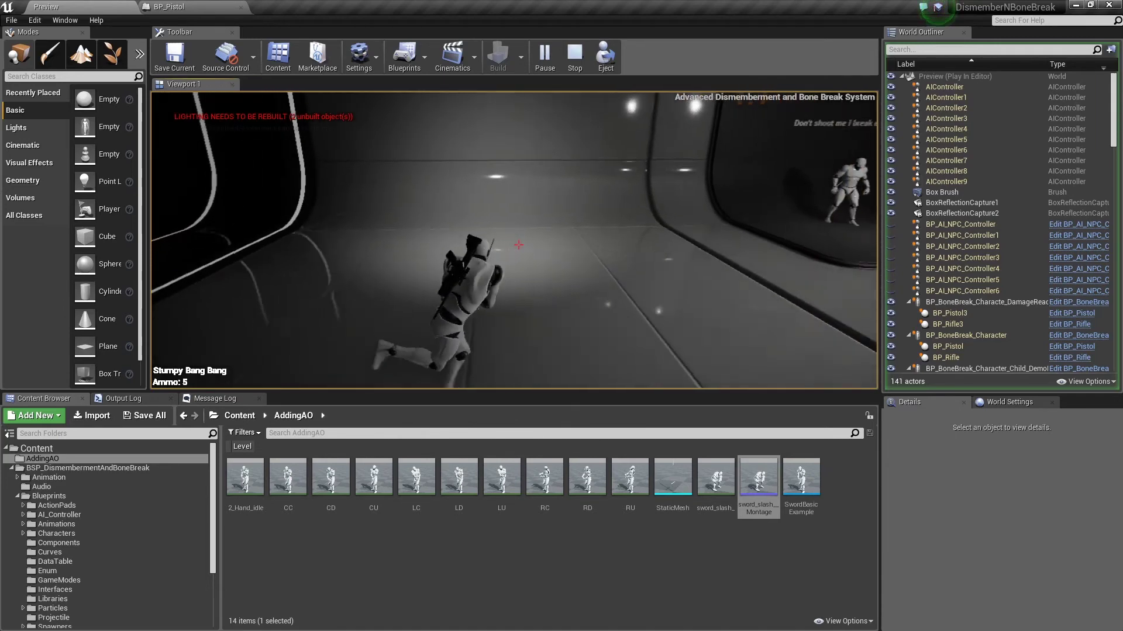
key("w")
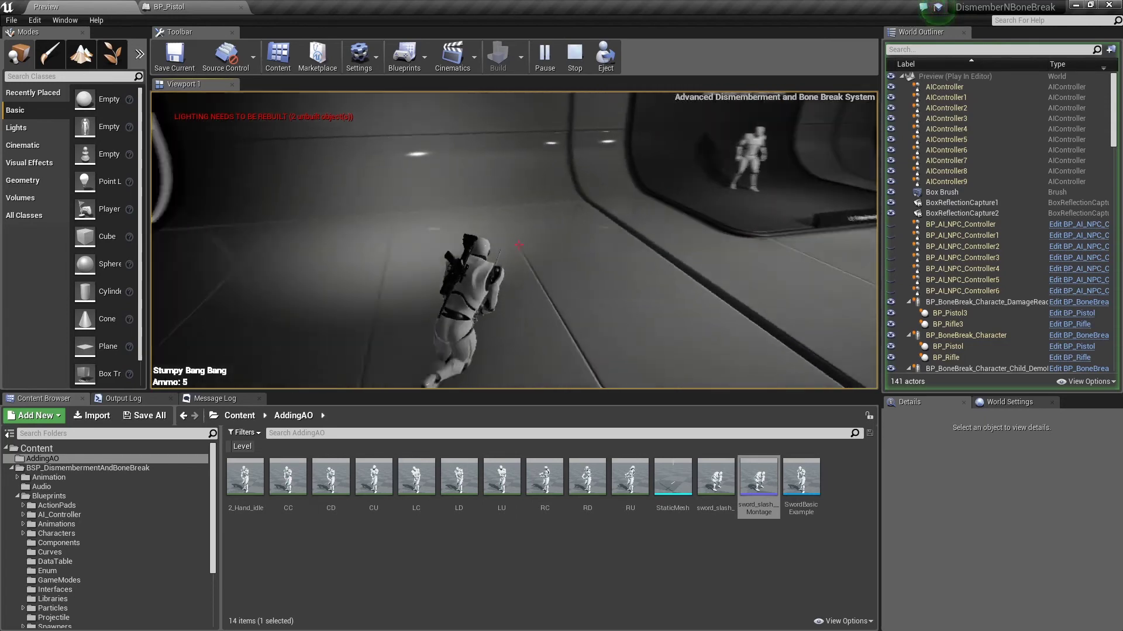
Attack four times while moving to test the sword slash animation.
left_click(518, 245)
key("w")
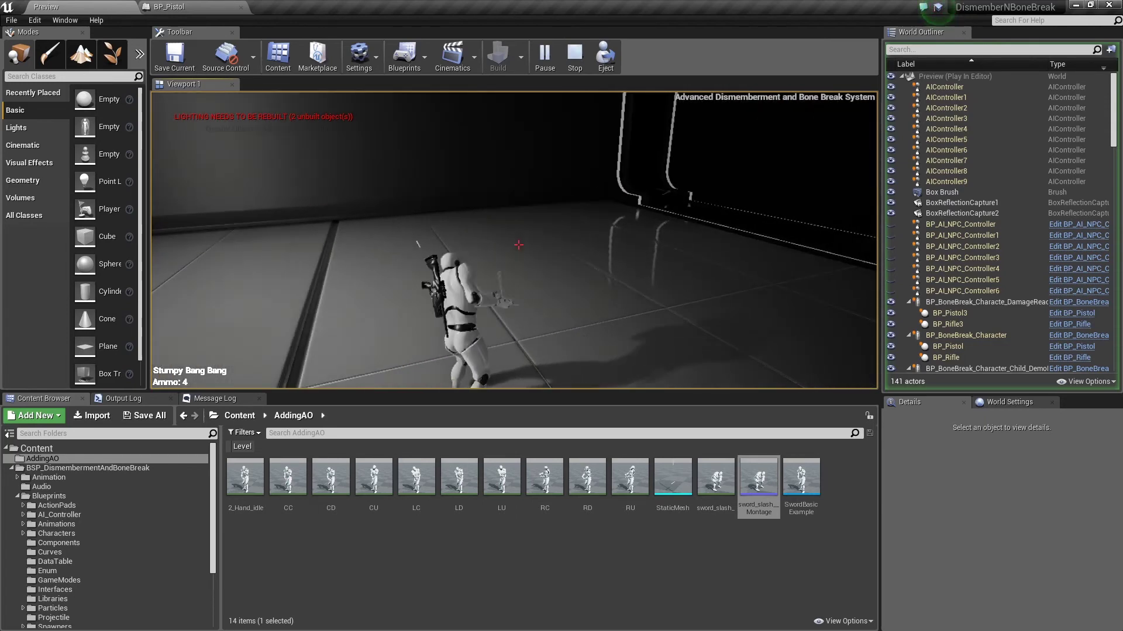
key("w")
left_click(519, 245)
left_click(519, 245)
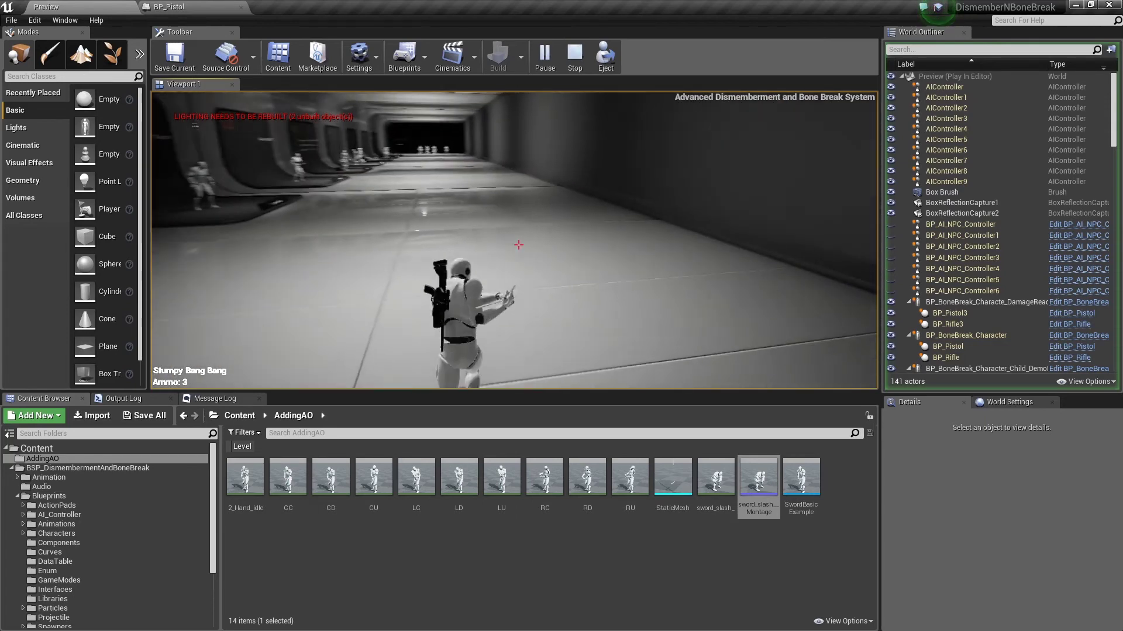
key("w")
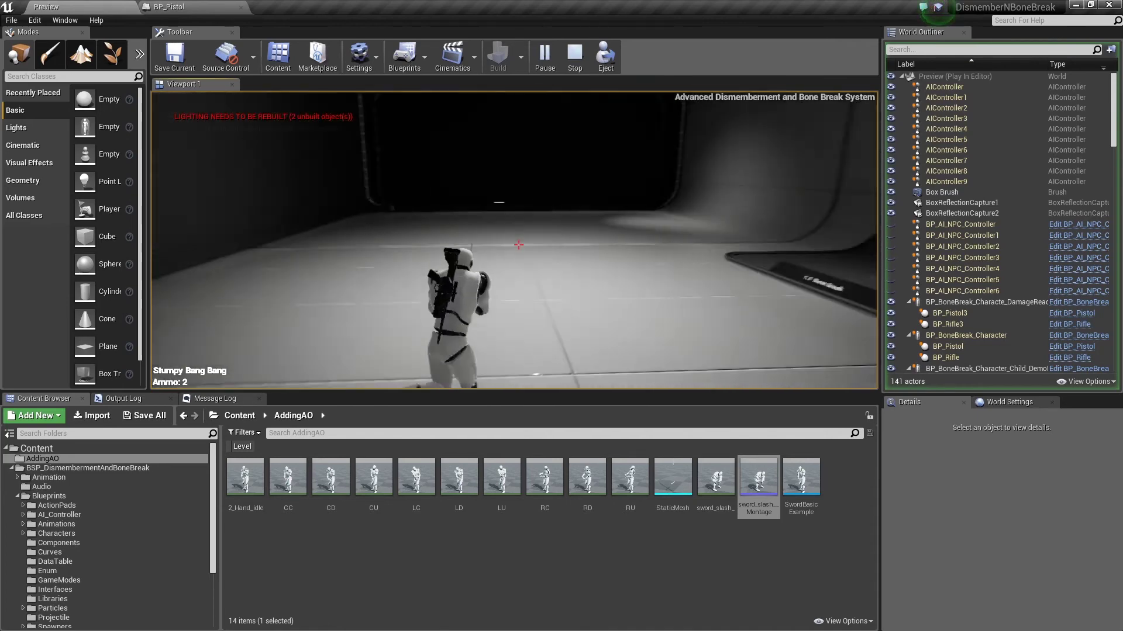
left_click(519, 245)
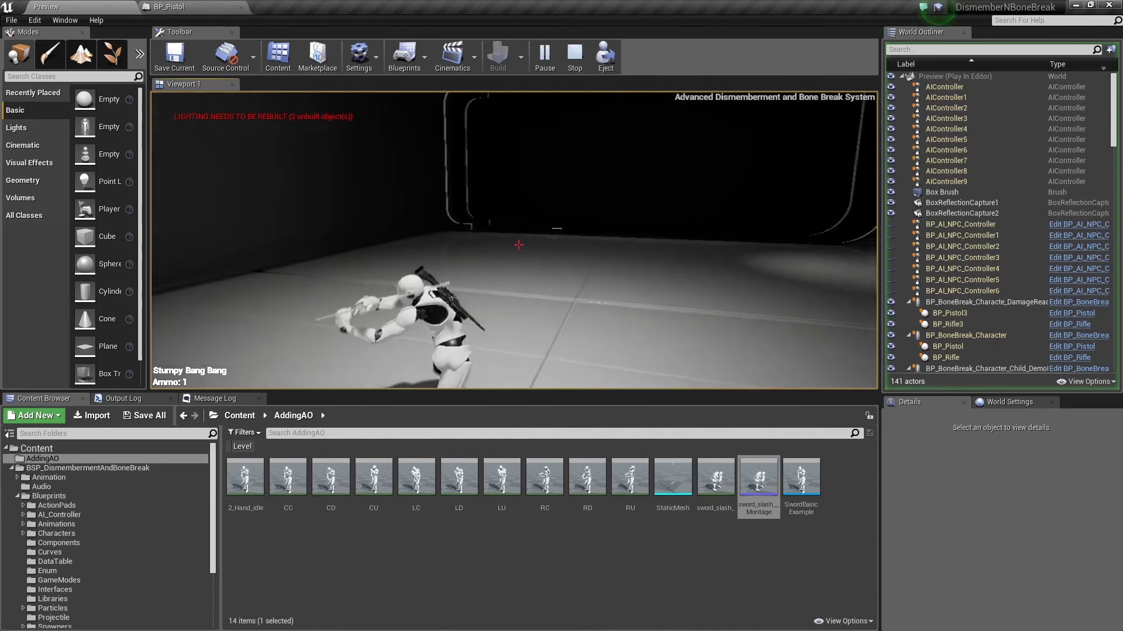